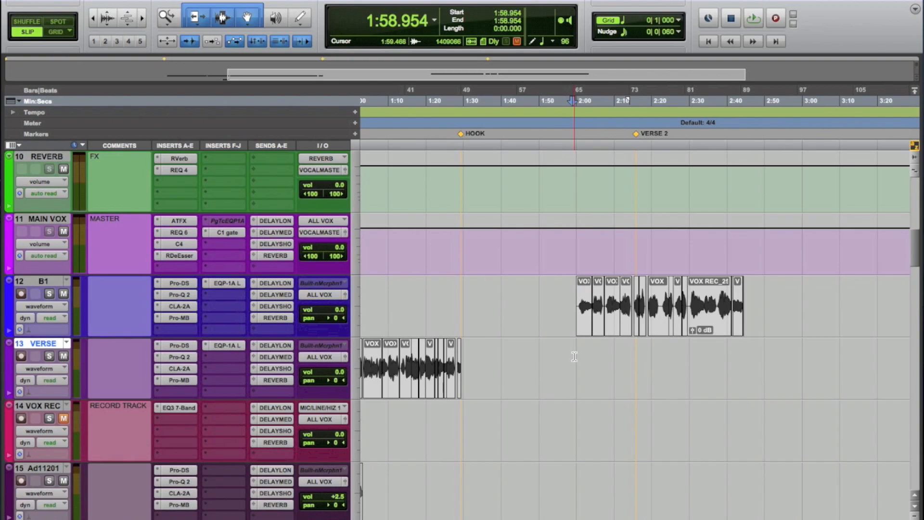
Step: Examine the edited vocal clips on the B1 track one by one between about 2:00 and 2:45
left_click_drag(576, 356, 740, 315)
key("t")
key("t")
key("r")
scroll(643, 315, "right", 3)
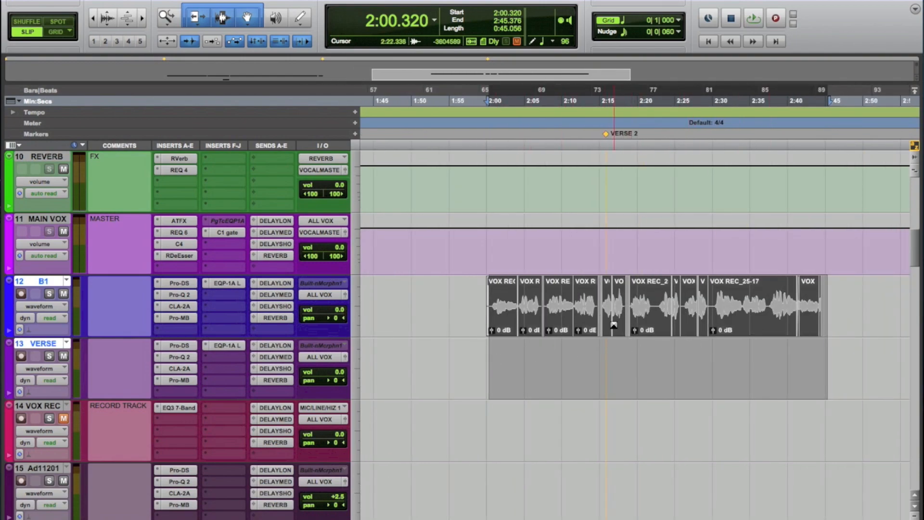
left_click(544, 365)
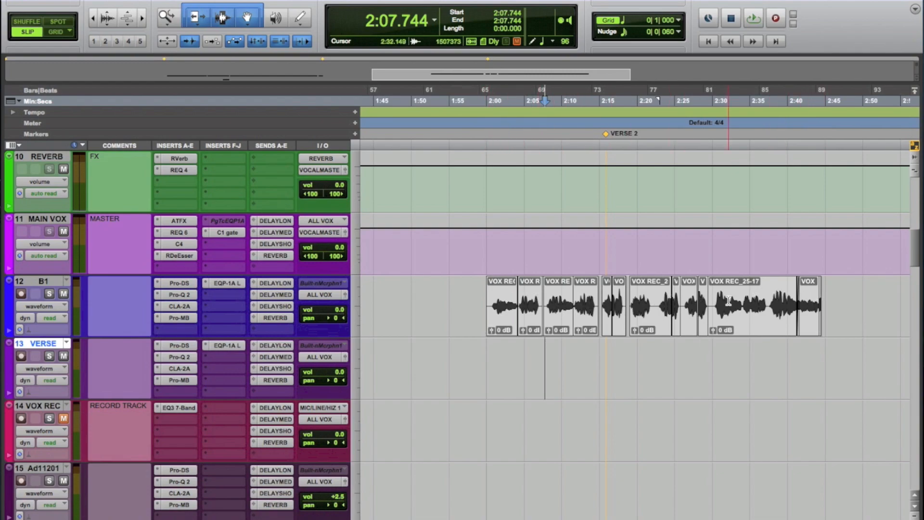
left_click(758, 323)
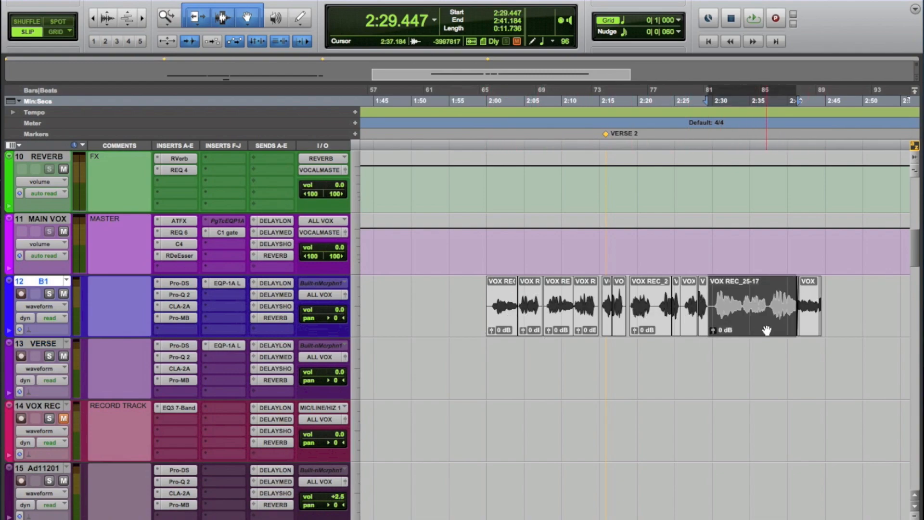
left_click(498, 332)
left_click(527, 331)
left_click(558, 331)
left_click(584, 333)
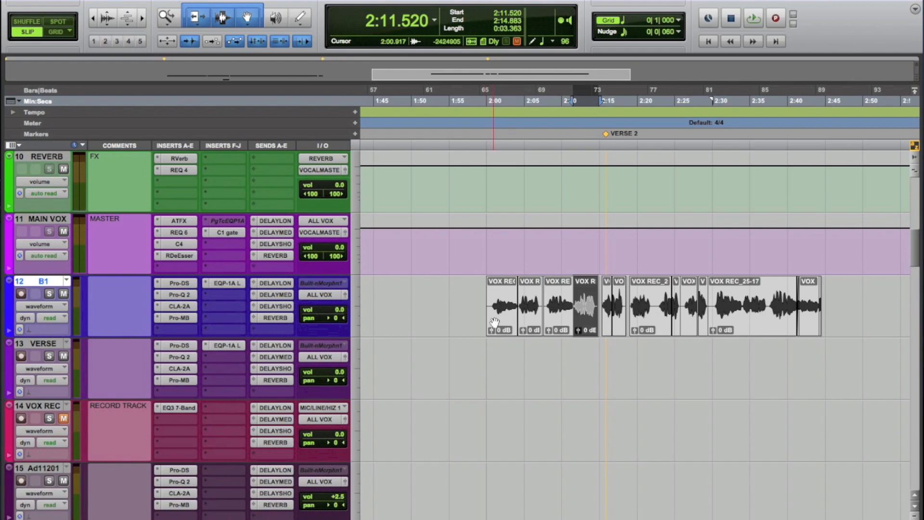
Step: Inspect the first three B1 vocal clips and the cuts between them up close, starting around 2:00
left_click(489, 348)
key("ctrl+bracketright")
key("ctrl+bracketright")
scroll(668, 331, "right", 5)
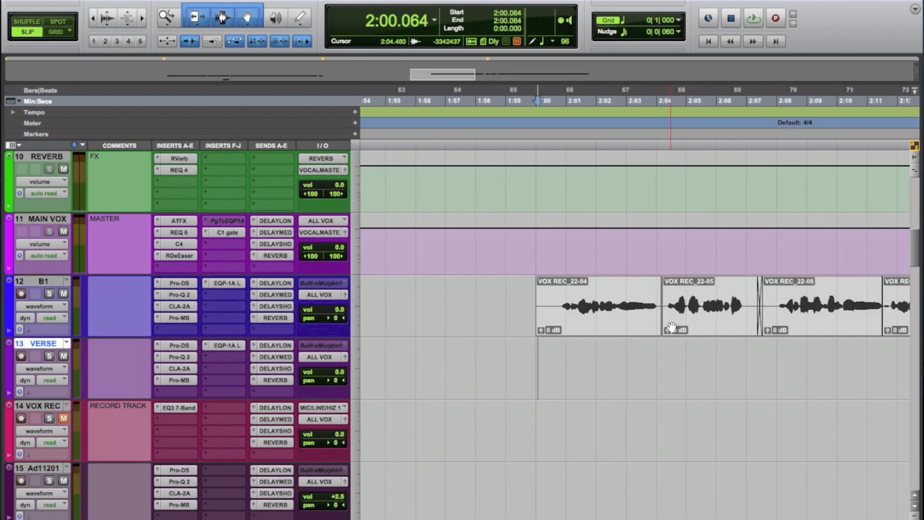
left_click(583, 327)
left_click(694, 324)
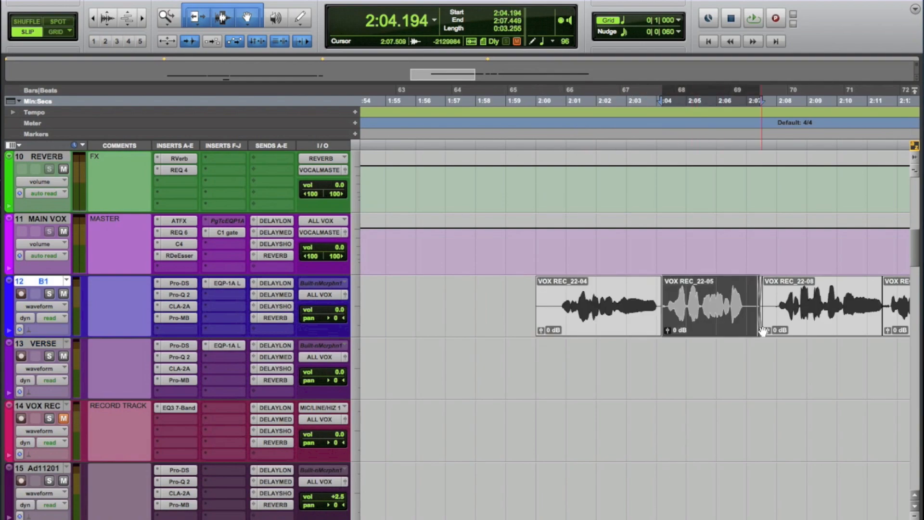
left_click(834, 327)
left_click(809, 342)
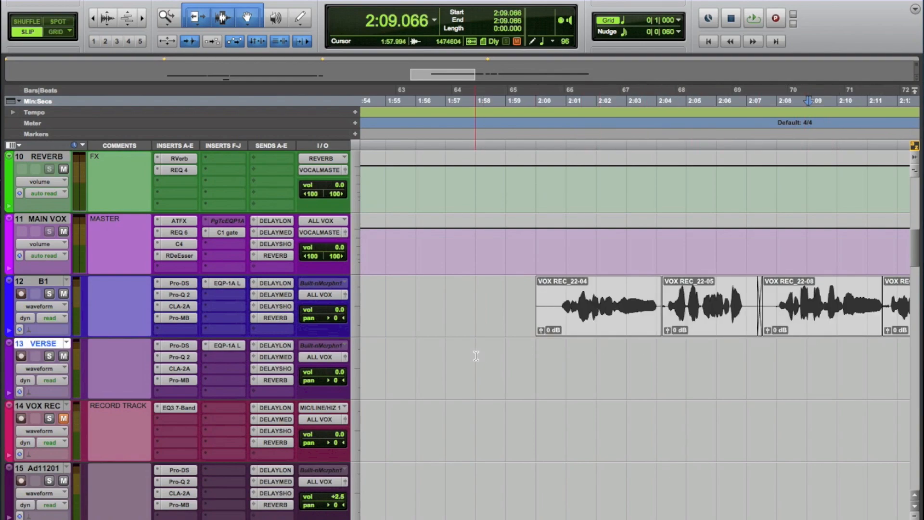
Step: Play back the B1 vocal clips from about 1:59 and select the whole range of clips
key("ctrl+bracketleft")
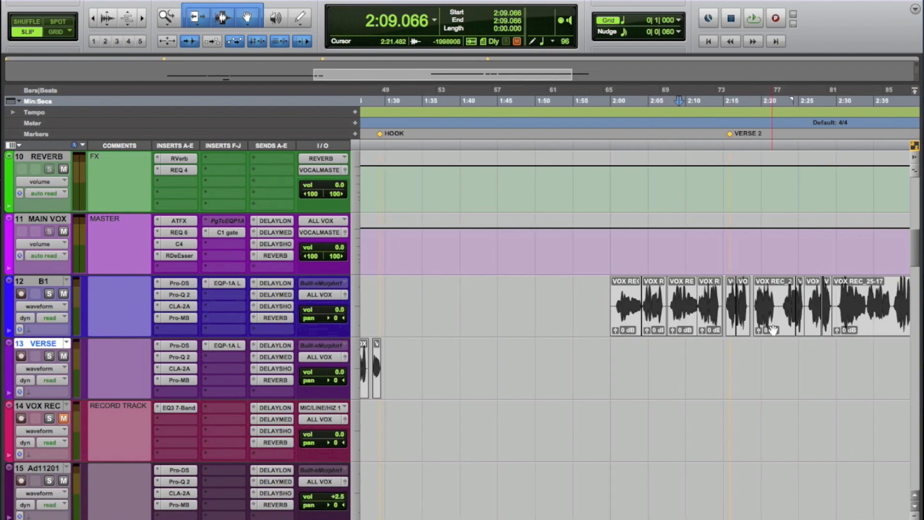
key("ctrl+bracketleft")
left_click(503, 347)
key("space")
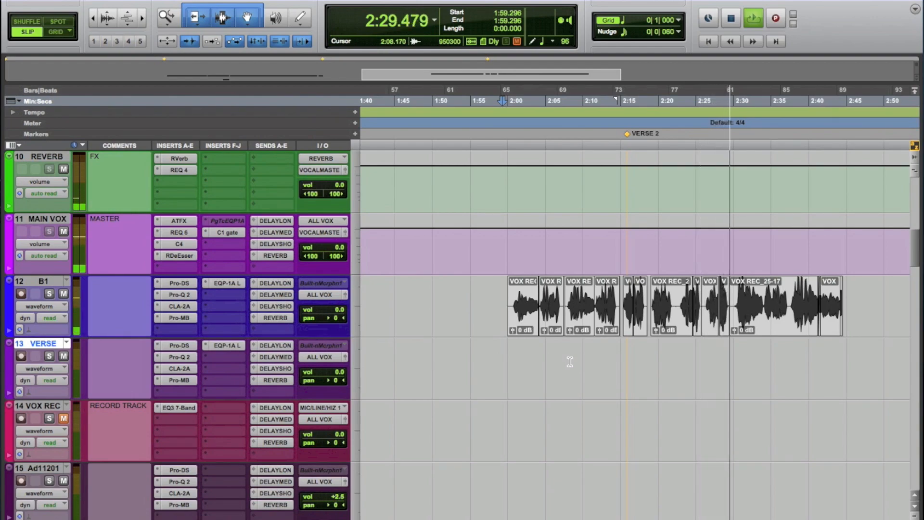
key("space")
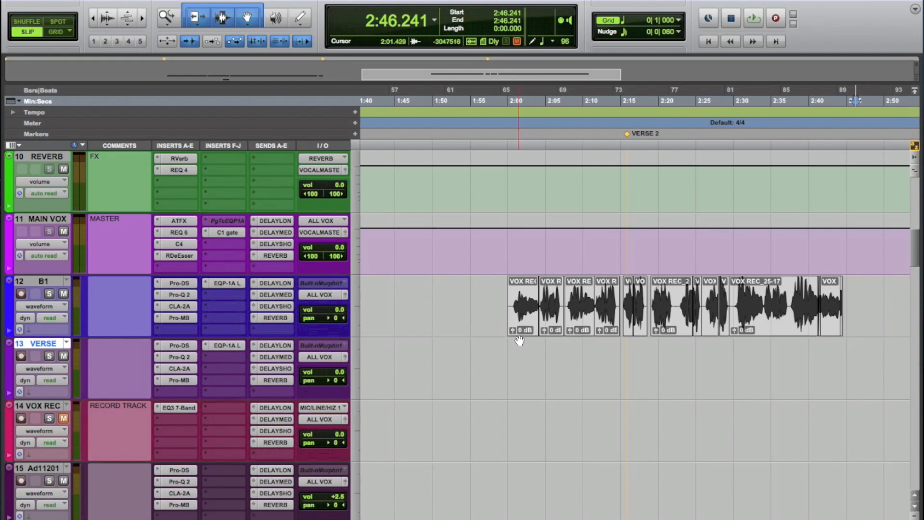
left_click_drag(500, 308, 882, 308)
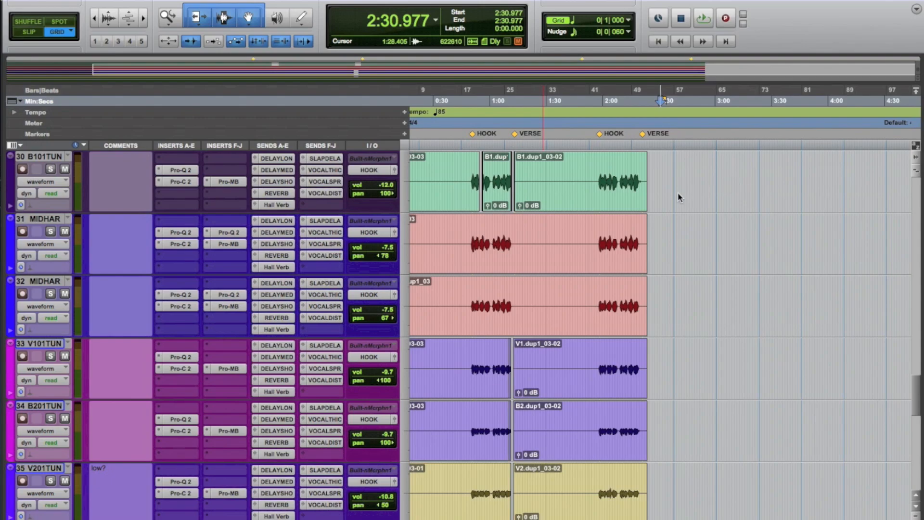
Step: Switch to Slip mode and place the edit cursor in the pause near 2:08 on the second hook's vocal tracks
scroll(664, 197, "up", 3)
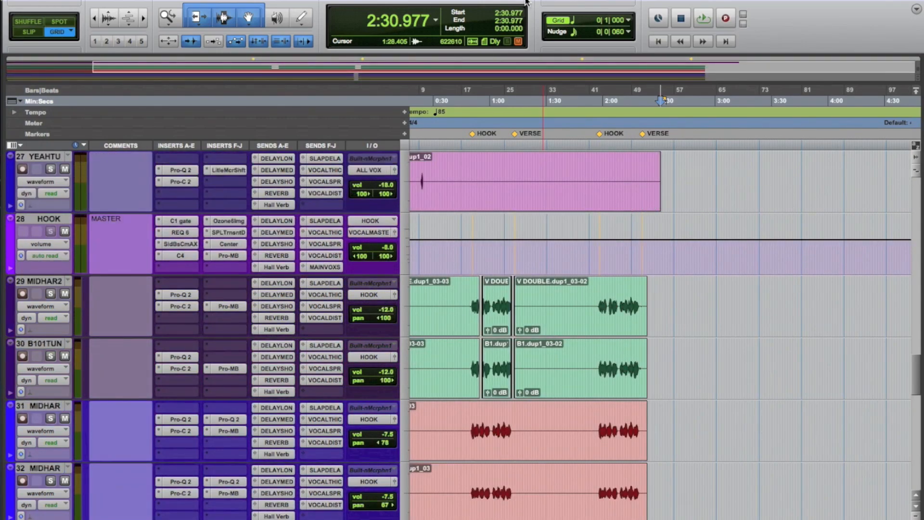
left_click(619, 297)
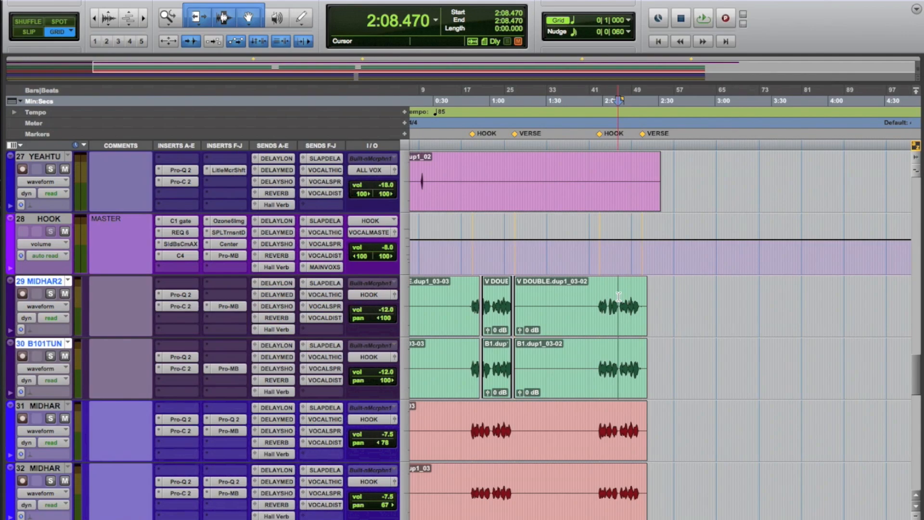
scroll(619, 296, "up", 4)
key("alt+super+]")
key("alt+super+]")
key("alt+super+[")
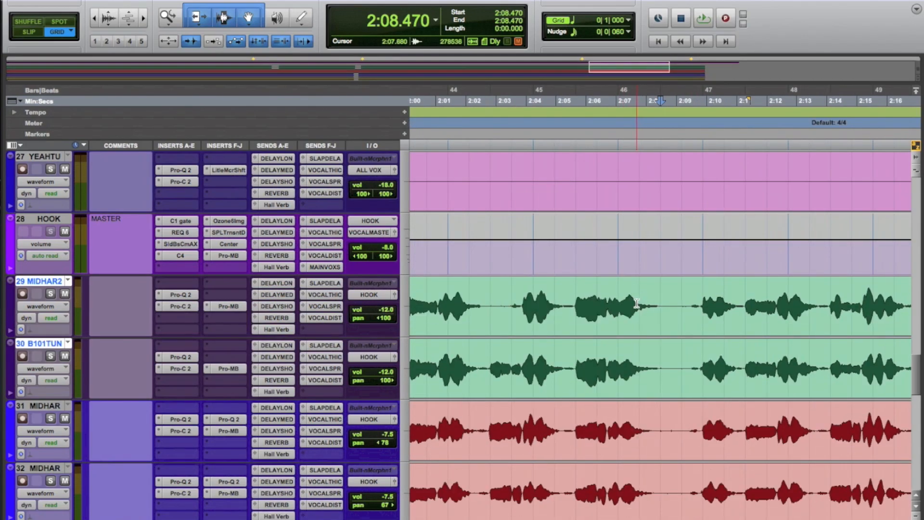
scroll(670, 315, "down", 5)
key("F2")
scroll(662, 250, "up", 4)
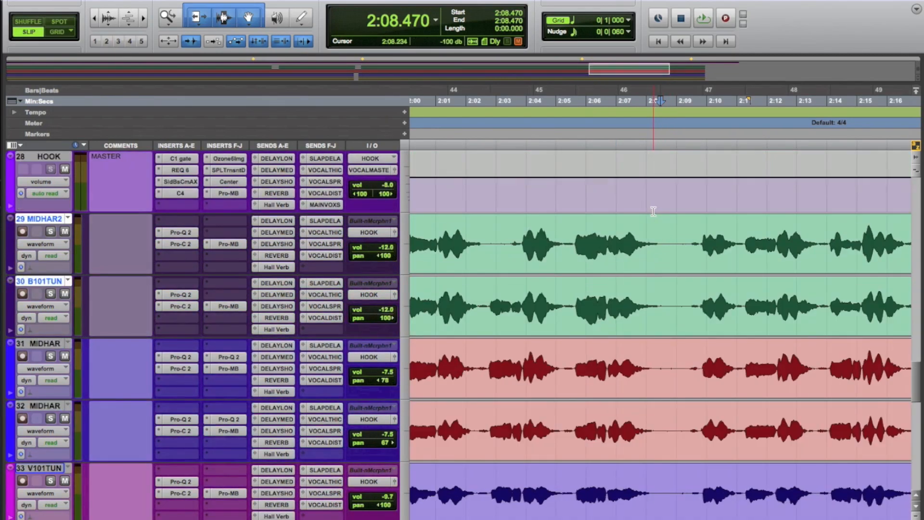
left_click_drag(670, 223, 663, 503)
left_click(659, 413)
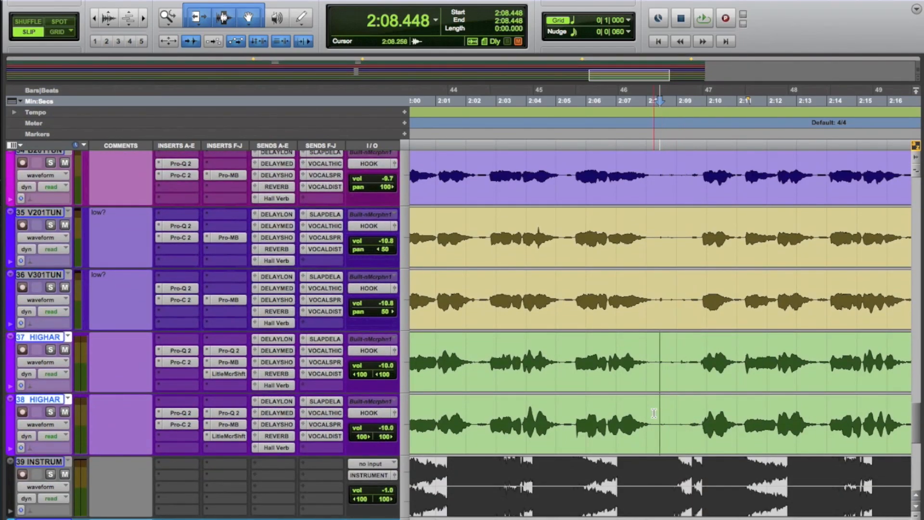
Step: Enlarge the waveform display and mark the noise from 2:08.128 to 2:09.280 on tracks 37 and 38, moving the selection up to tracks 31 and 32
key("super+alt+bracketright")
key("super+alt+bracketright")
key("super+alt+bracketright")
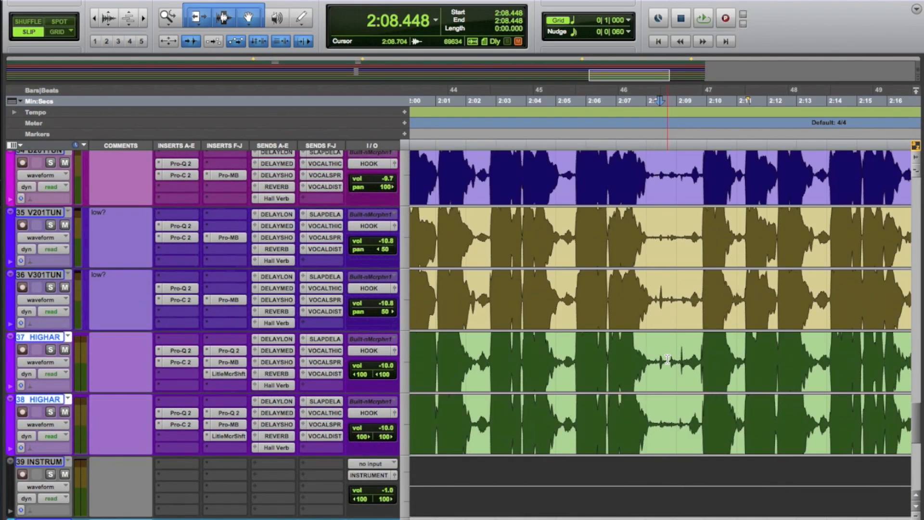
left_click_drag(650, 359, 683, 353)
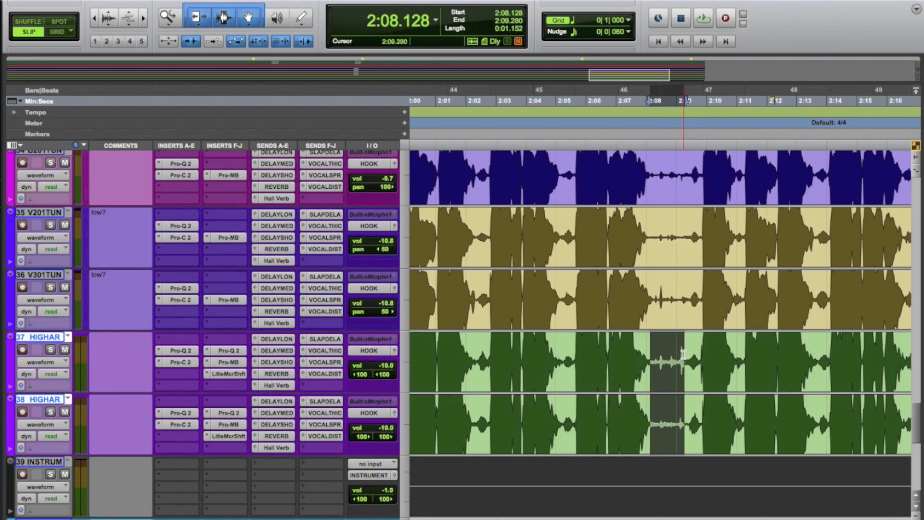
key("p")
key("p")
key("p")
key("p")
key("p")
key("semicolon")
key("semicolon")
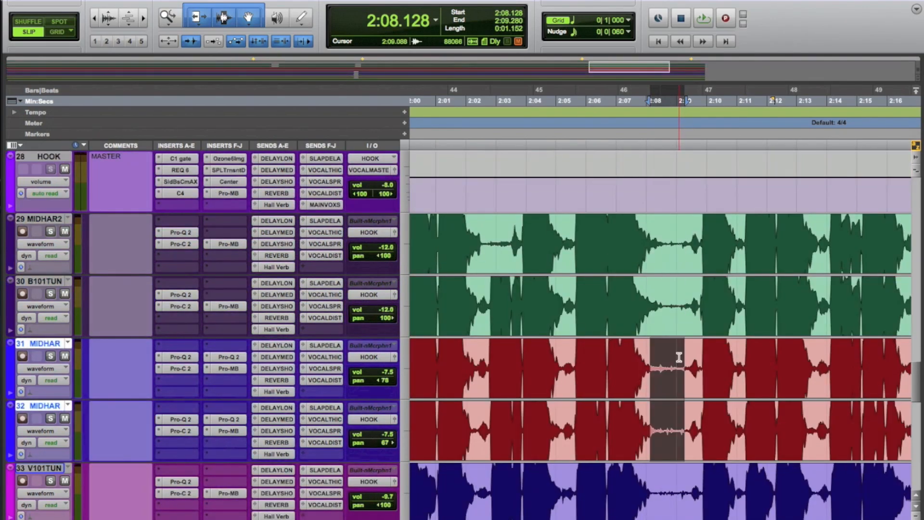
Step: Mark the breath from 2:09.386 to 2:09.834 on tracks 29 and 30 and clear the selection
left_click(662, 236)
left_click_drag(664, 232, 701, 246)
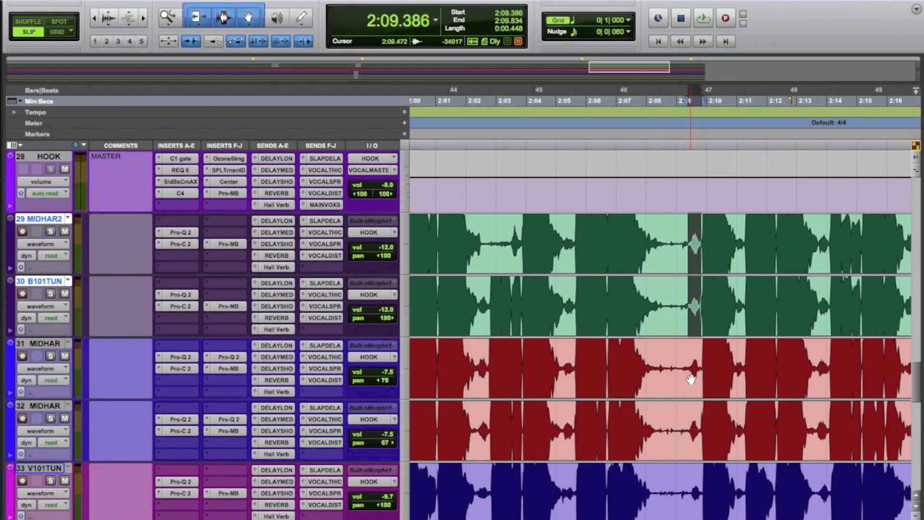
scroll(702, 381, "down", 2)
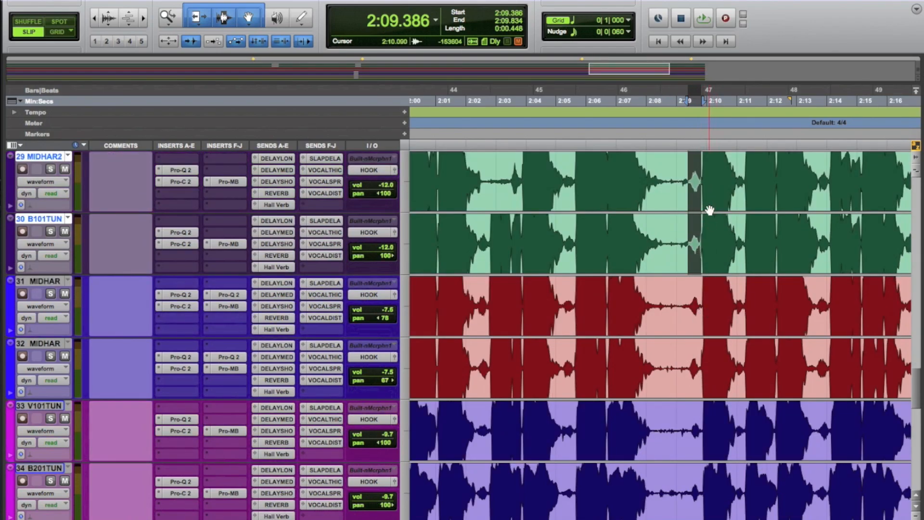
left_click(667, 202)
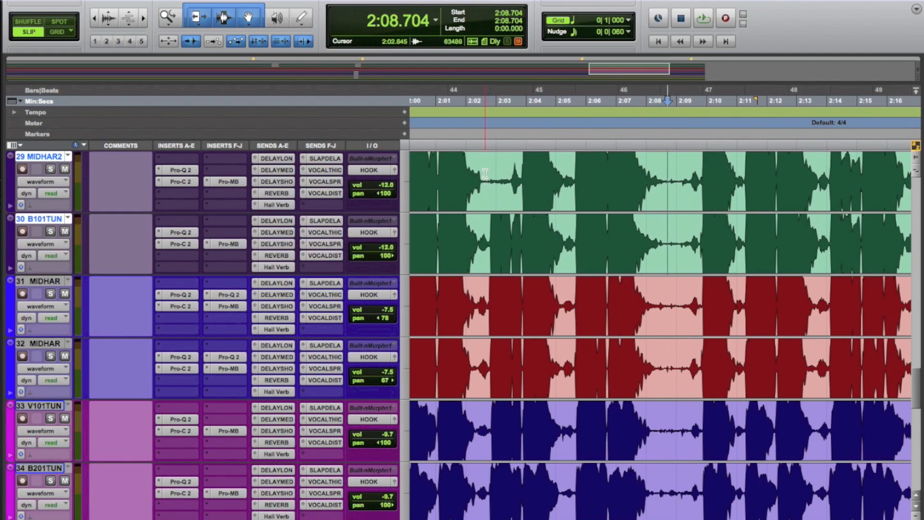
Step: Play the second hook from about 2:03 to hear the noise in the pause between phrases
key("r")
left_click(579, 165)
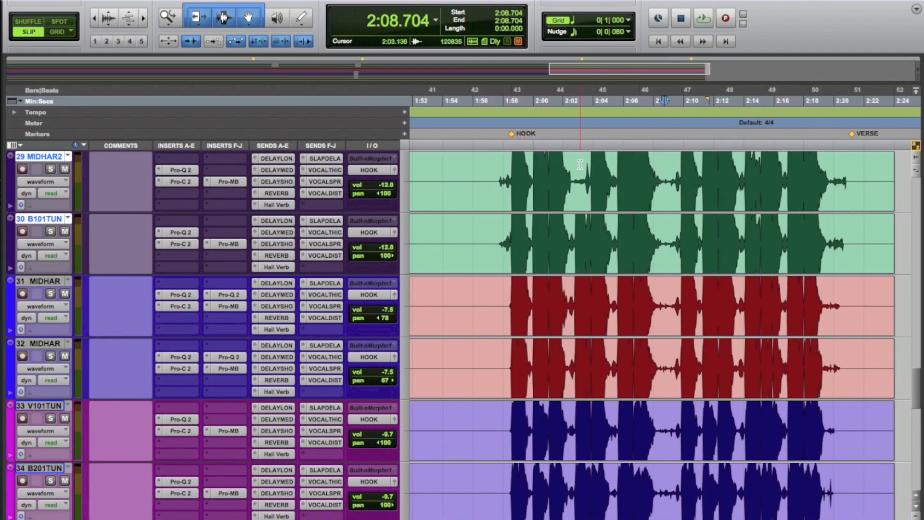
key("space")
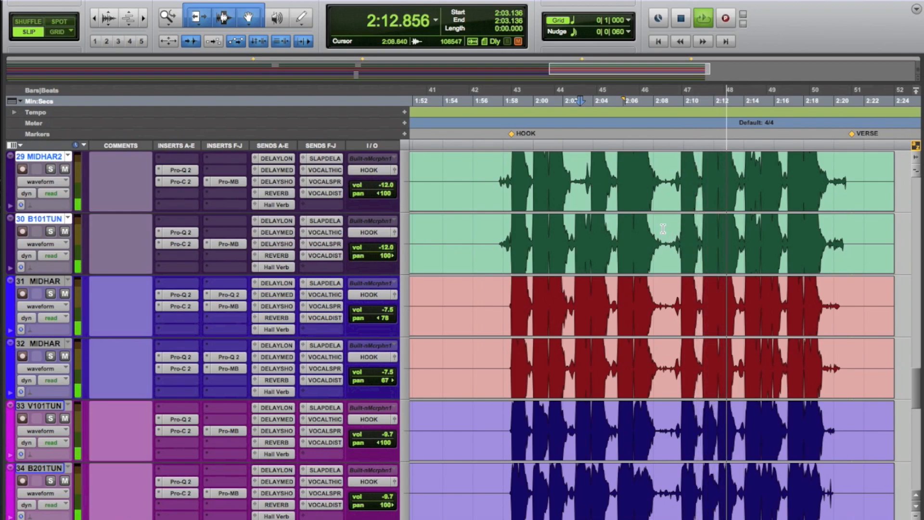
key("space")
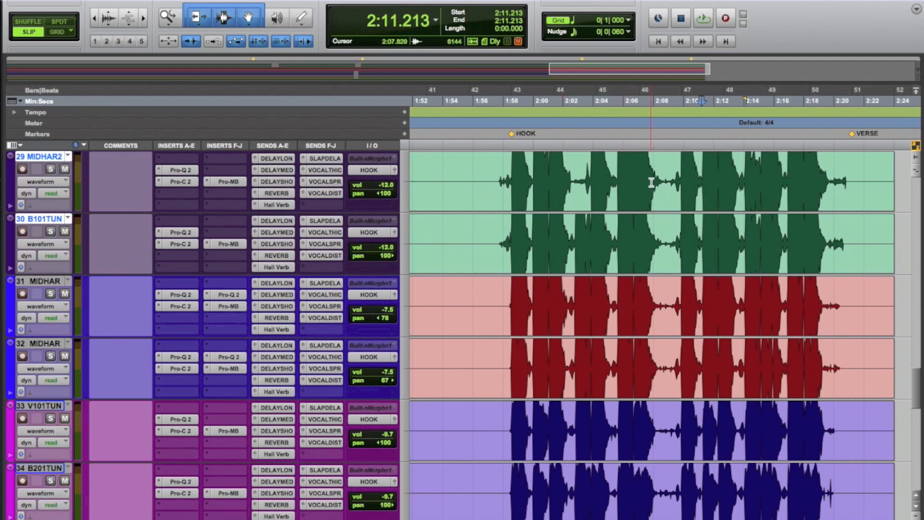
Step: Delete the noise between phrases on tracks 29 to 32, from about 2:08.58 to 2:09.22
left_click_drag(665, 171, 662, 169)
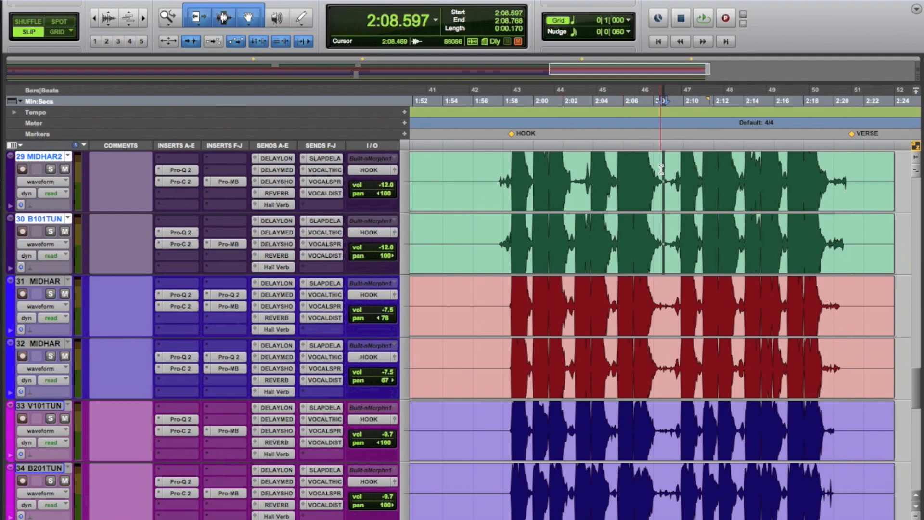
left_click(664, 170)
key("t")
key("t")
key("t")
key("t")
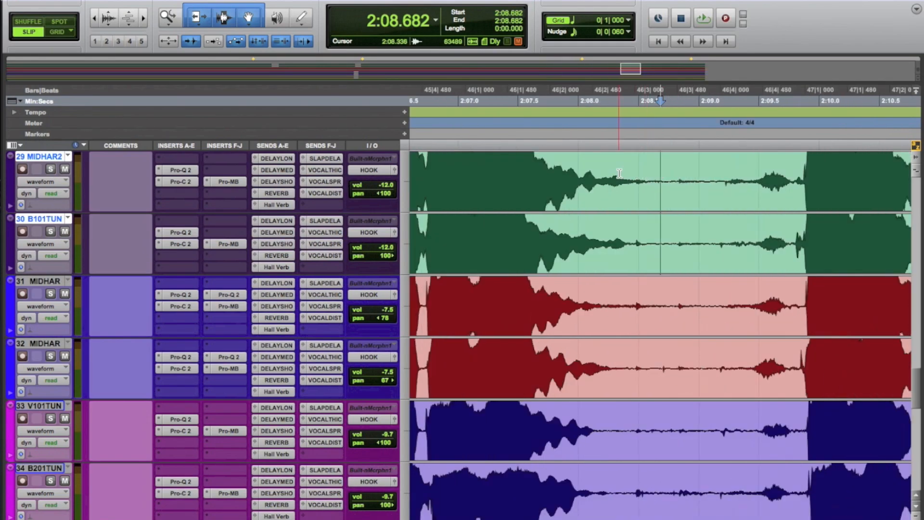
left_click_drag(452, 175, 790, 175)
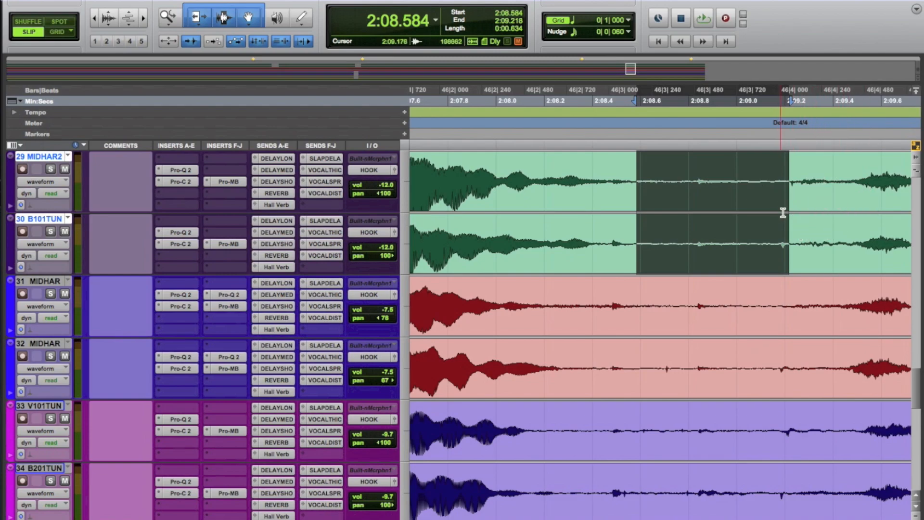
key("Delete")
left_click_drag(637, 292, 798, 295)
key("Delete")
Step: Delete the noise on tracks 33 and 34 from about 2:08.25 to 2:09.19
scroll(720, 330, "down", 2)
left_click(633, 288)
left_click_drag(634, 288, 798, 295)
left_click_drag(536, 294, 784, 303)
left_click(561, 297)
left_click(556, 295)
key("Delete")
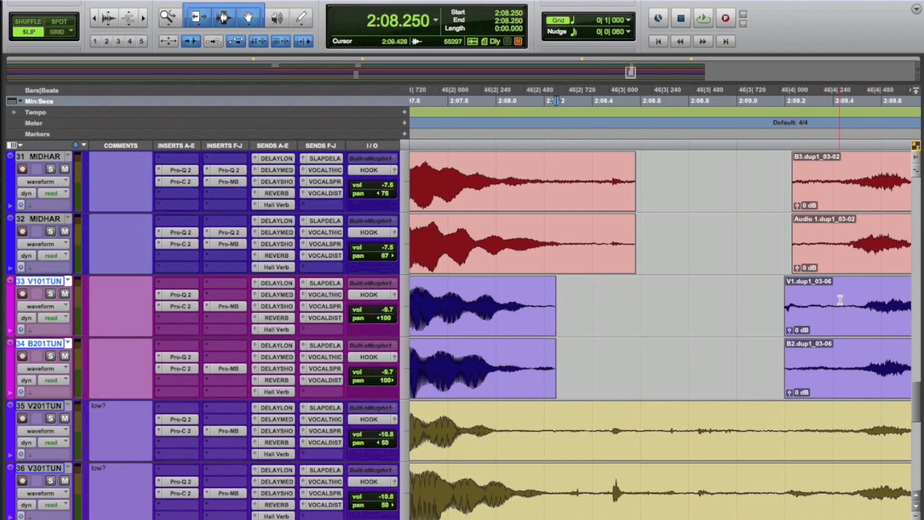
Step: Delete the noise on tracks 35 and 36 from about 2:08.23 to 2:09.47
scroll(592, 303, "down", 3)
left_click(548, 299)
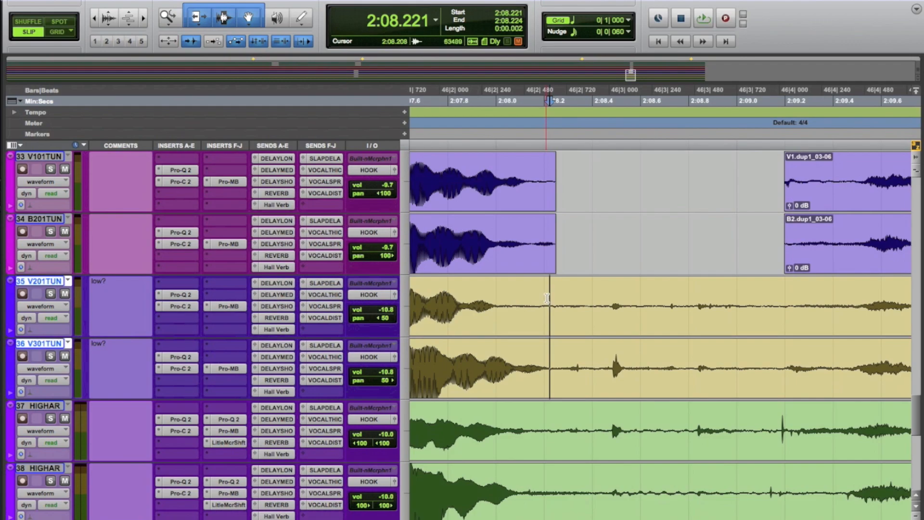
left_click(546, 298)
left_click_drag(552, 299, 851, 297)
key("Delete")
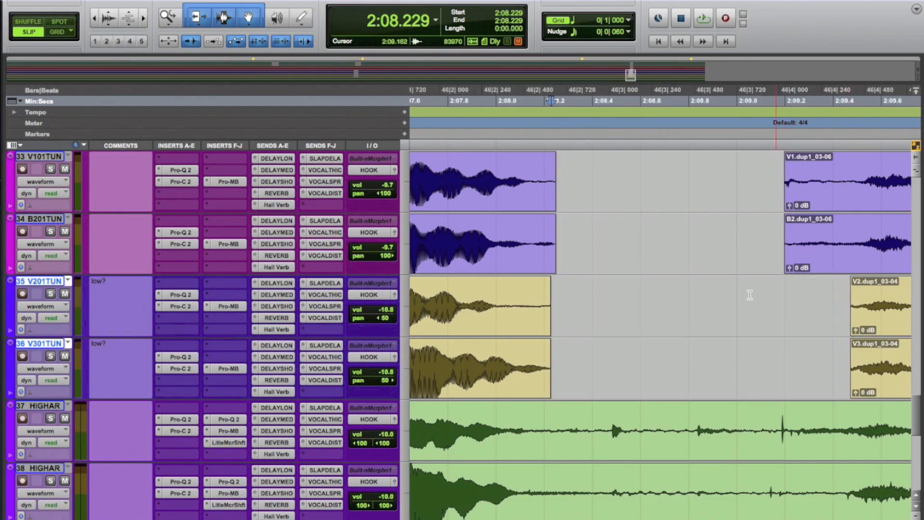
Step: Delete the noise on tracks 37 and 38 from about 2:08.15 to 2:09.24
scroll(636, 292, "down", 4)
left_click_drag(532, 235, 796, 244)
key("Delete")
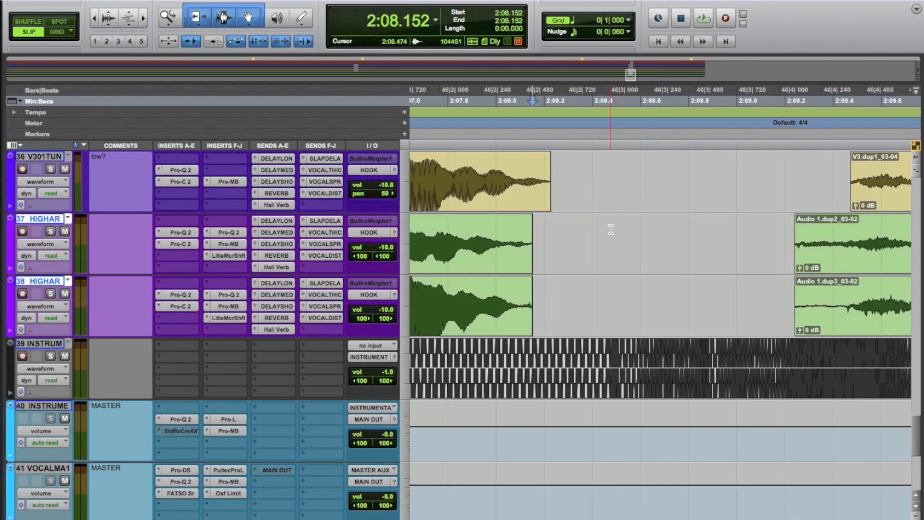
Step: Fade out the clip ends before the gap near 2:08 on tracks 33 to 38, using about 2:08.15 to 2:08.25 on tracks 33 and 34
key("r")
key("r")
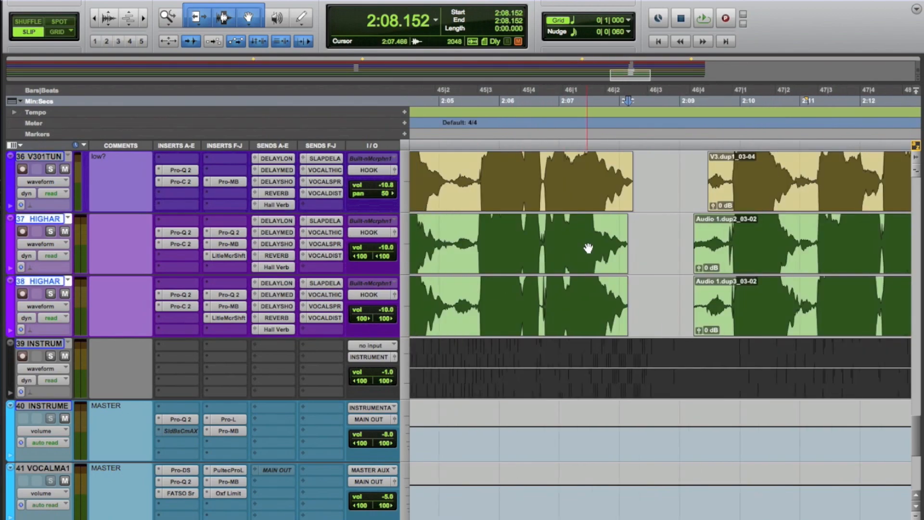
scroll(642, 263, "up", 4)
scroll(643, 263, "down", 2)
left_click_drag(627, 347, 625, 347)
left_click(629, 222)
scroll(629, 221, "up", 2)
left_click(629, 221)
scroll(631, 226, "up", 3)
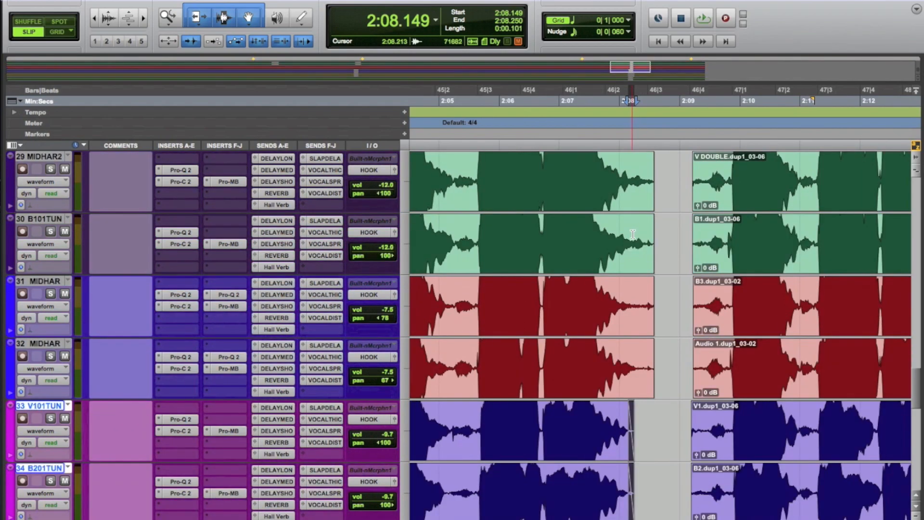
Step: Fade out the clip ends before the gap on tracks 29 to 32, using about 2:08.52 to 2:08.58 on tracks 31 and 32
left_click(652, 289)
scroll(652, 274, "up", 2)
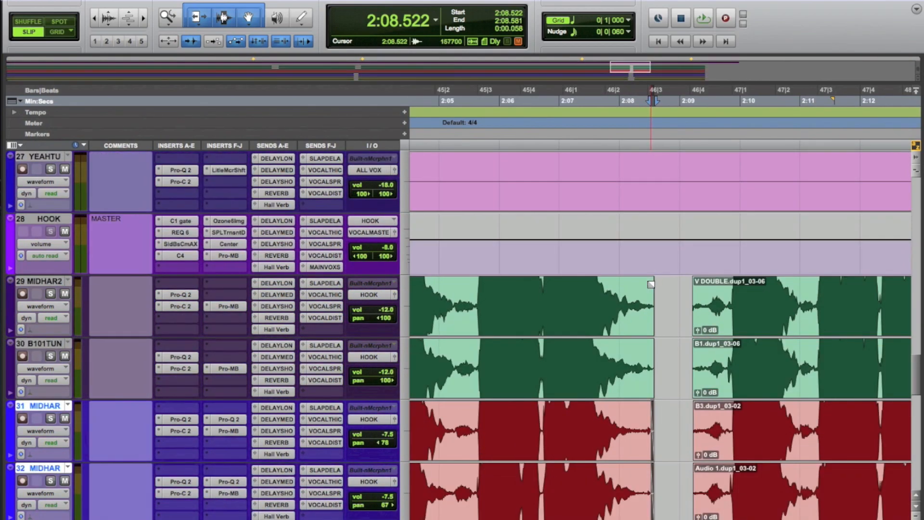
left_click(651, 284)
Step: Fade in the clip starts after the gap on tracks 29 to 32 up to about 2:09.30, and on tracks 33 and 34 up to 2:09.24
left_click(699, 288)
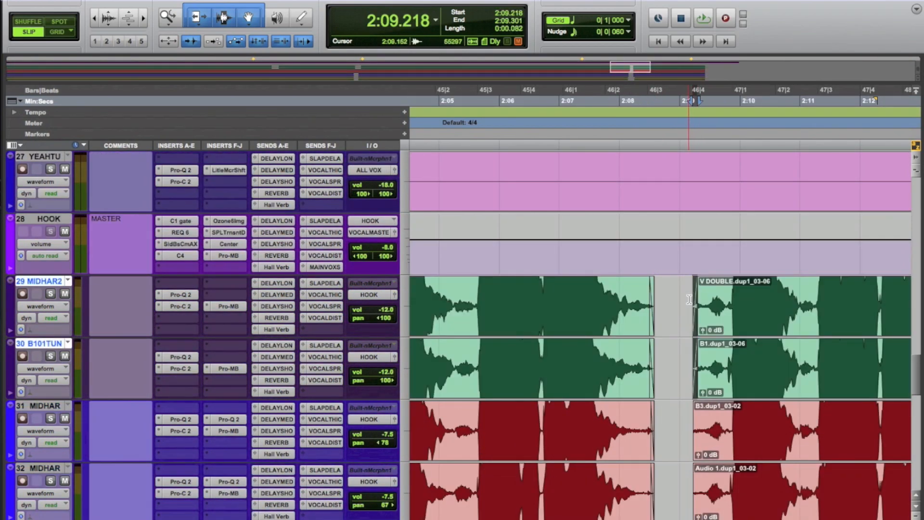
scroll(691, 299, "down", 2)
left_click(695, 284)
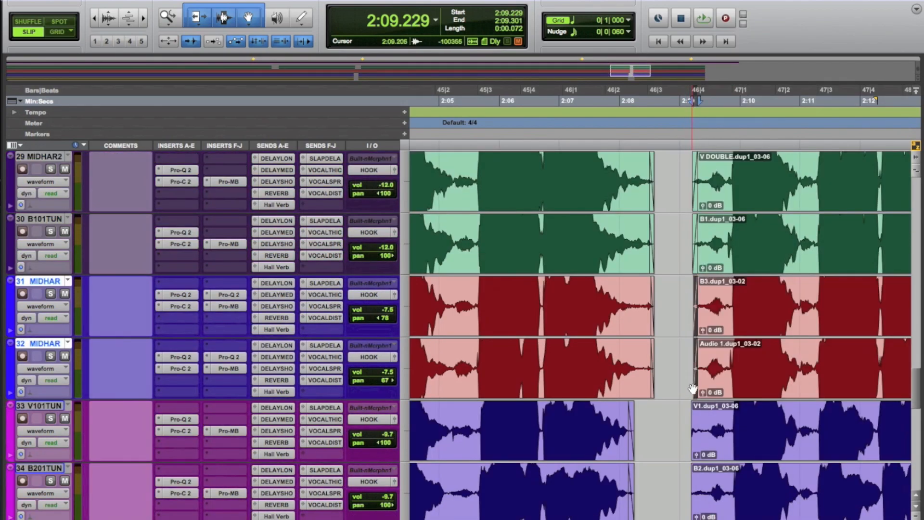
left_click_drag(691, 404, 695, 406)
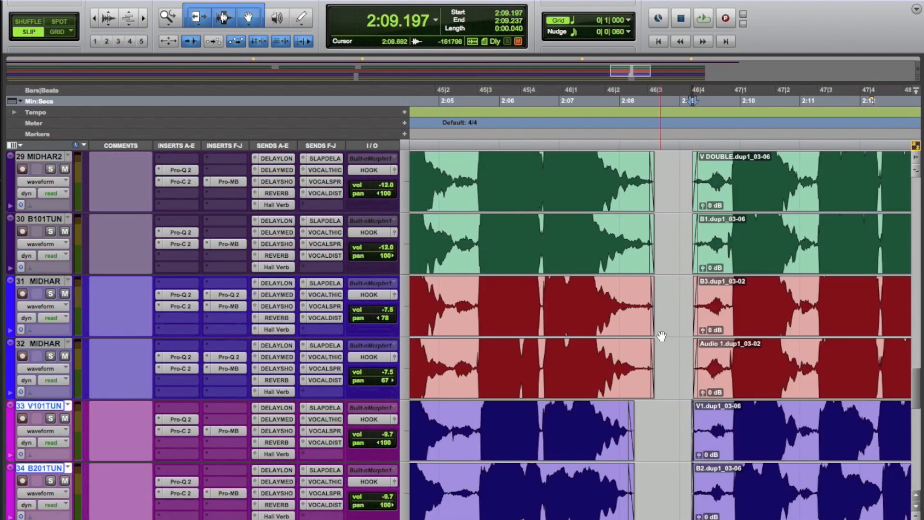
Step: Fade in the clip starts at about 2:09.47 to 2:09.56 on tracks 35 and 36, and 2:09.24 to 2:09.30 on tracks 37 and 38
scroll(664, 341, "down", 2)
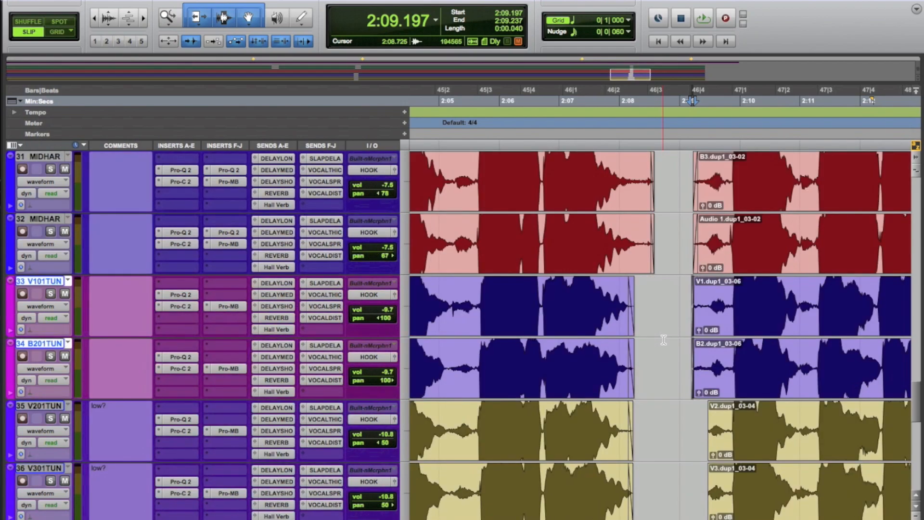
left_click_drag(708, 407, 713, 409)
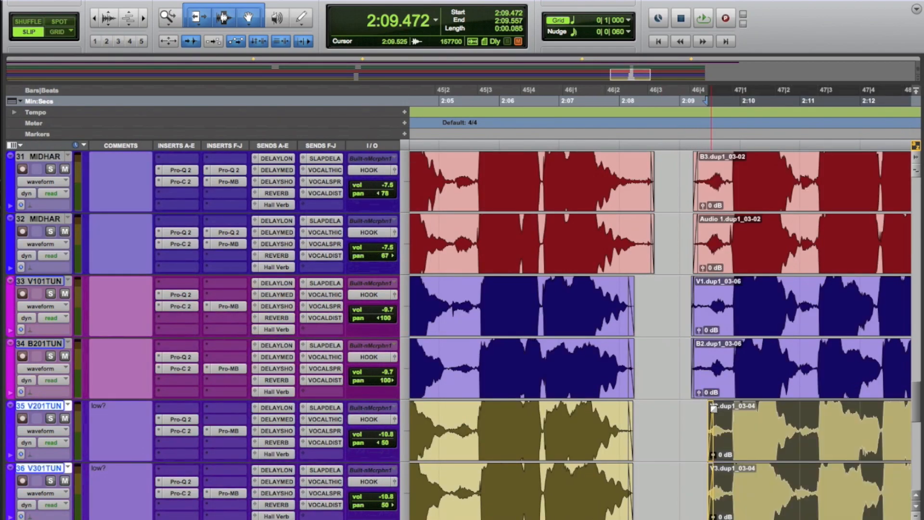
scroll(713, 408, "down", 3)
left_click_drag(695, 345, 698, 346)
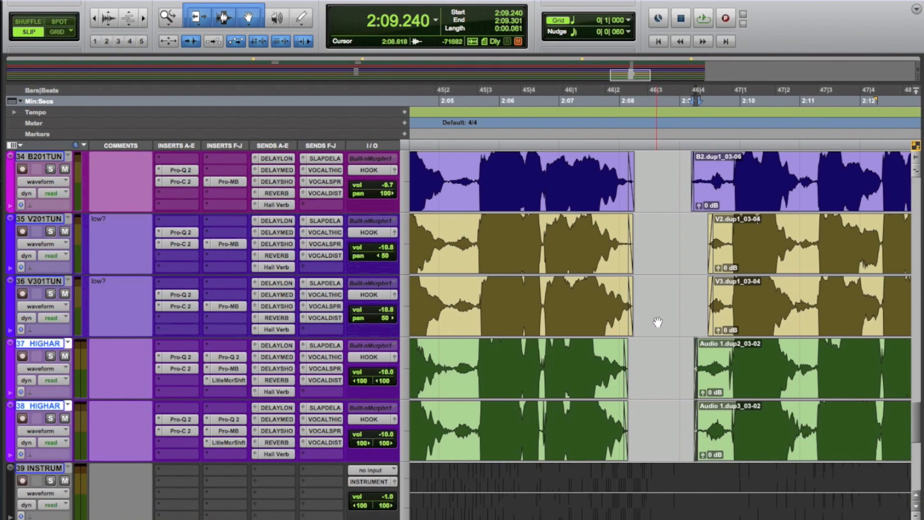
Step: Play back the hook from about 2:04.67 to check the cleaned gap across the vocal stack
key("r")
key("r")
scroll(650, 283, "up", 2)
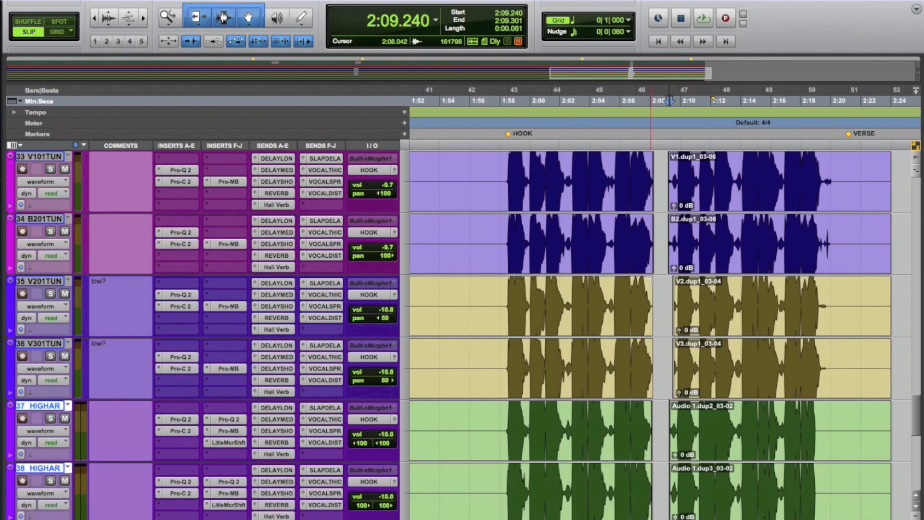
scroll(650, 282, "up", 3)
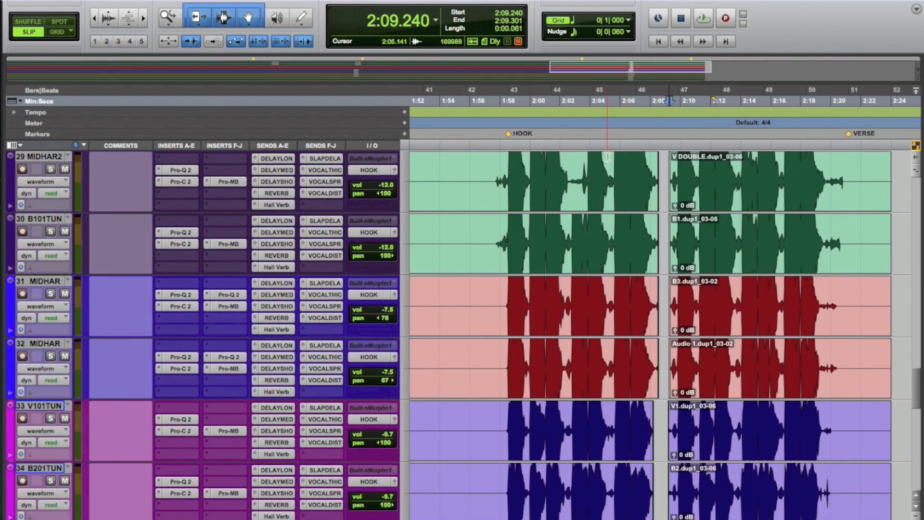
left_click(600, 158)
key("space")
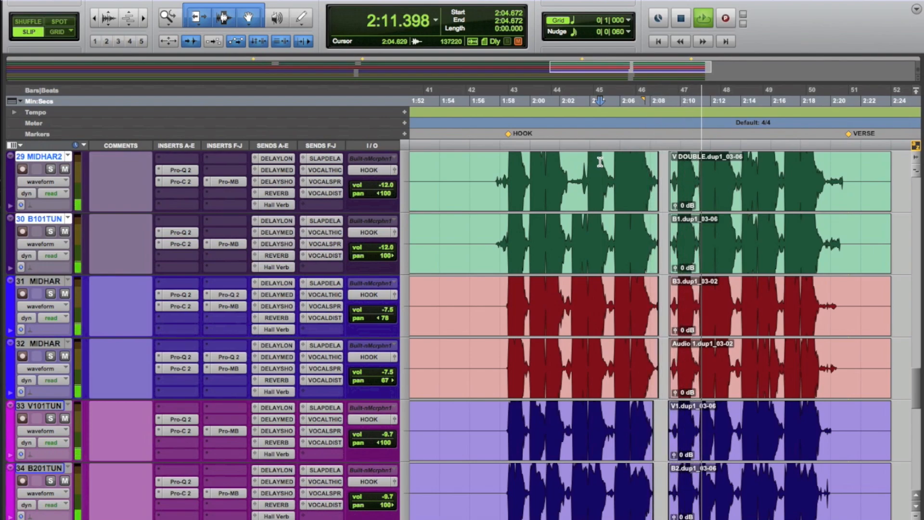
key("space")
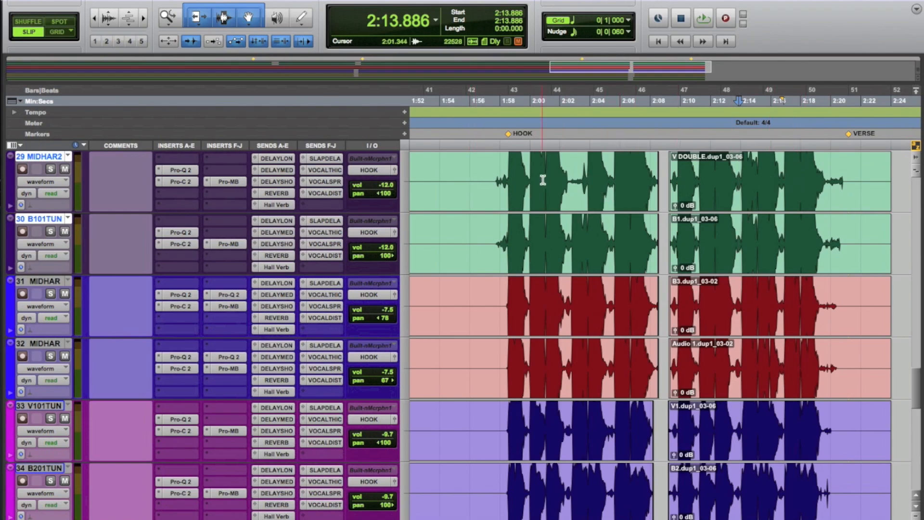
Step: Delete the noise after the hook's last phrase on tracks 29 to 34, from about 2:19.64 to 2:20.87
left_click(830, 165)
key("super+bracketright")
key("super+bracketright")
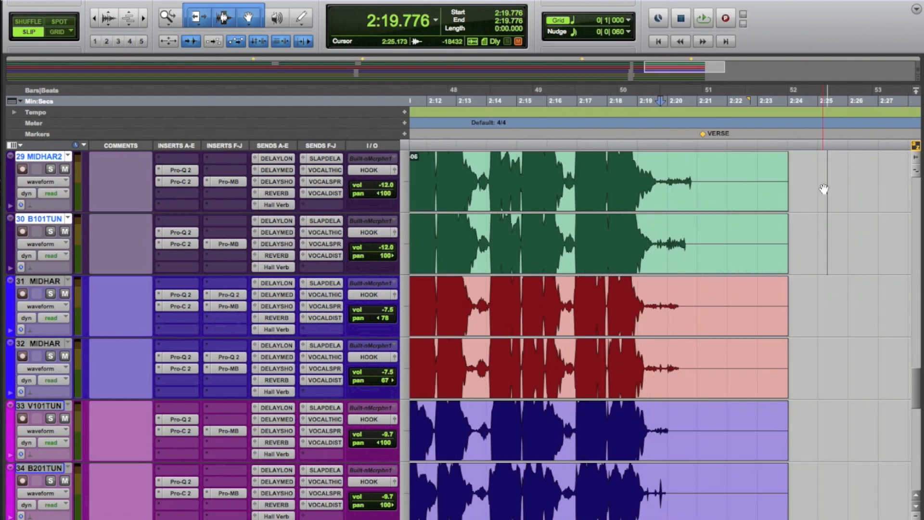
left_click_drag(652, 165, 728, 227)
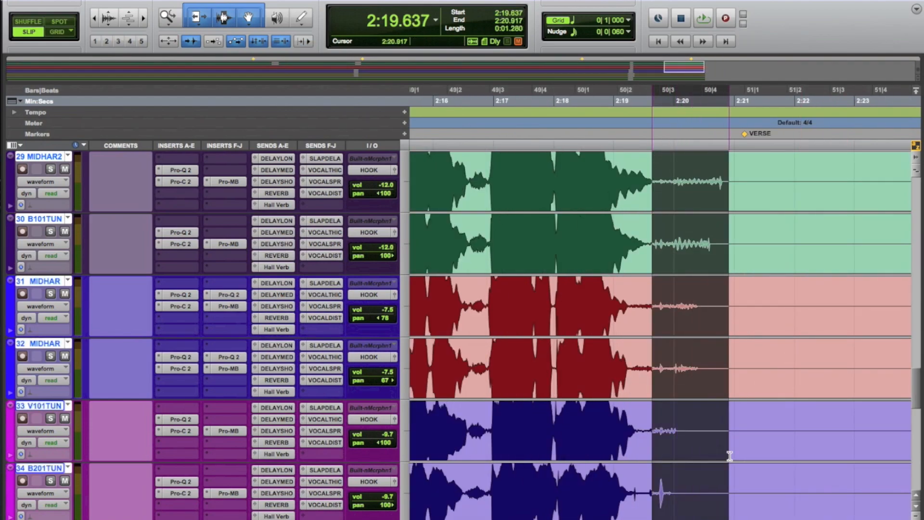
key("super+bracketleft")
key("super+bracketleft")
scroll(672, 303, "down", 5)
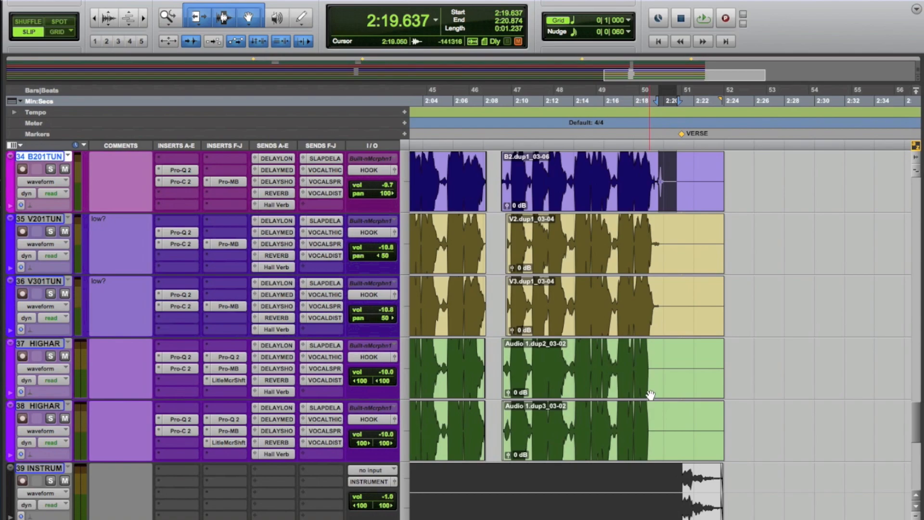
scroll(662, 291, "up", 5)
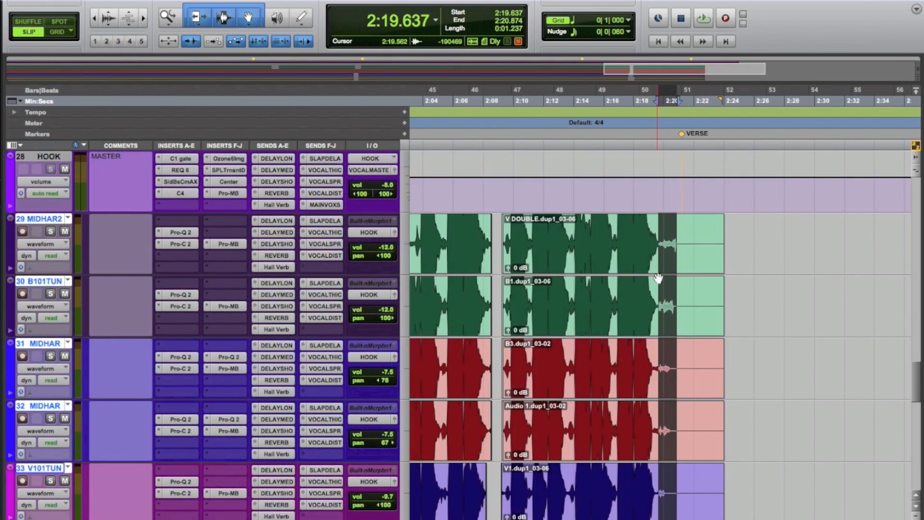
key("Delete")
scroll(661, 275, "up", 1)
Step: Fade out the last-phrase clip ends on tracks 29 to 34 from about 2:19.22, with standard shape and Equal Gain slope
left_click_drag(662, 238, 653, 447)
key("super+f")
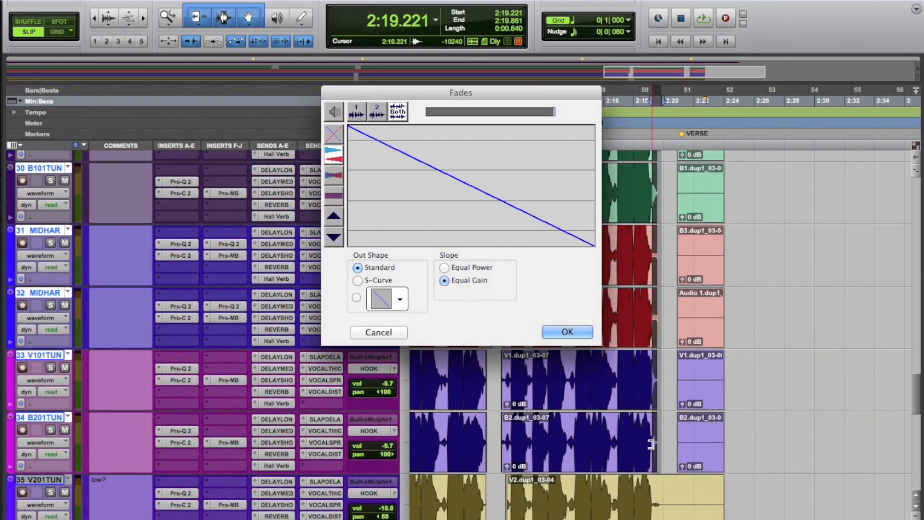
key("Return")
Step: Play back the end of the hook from about 2:17.60 to check the faded tails
left_click(636, 312)
key("space")
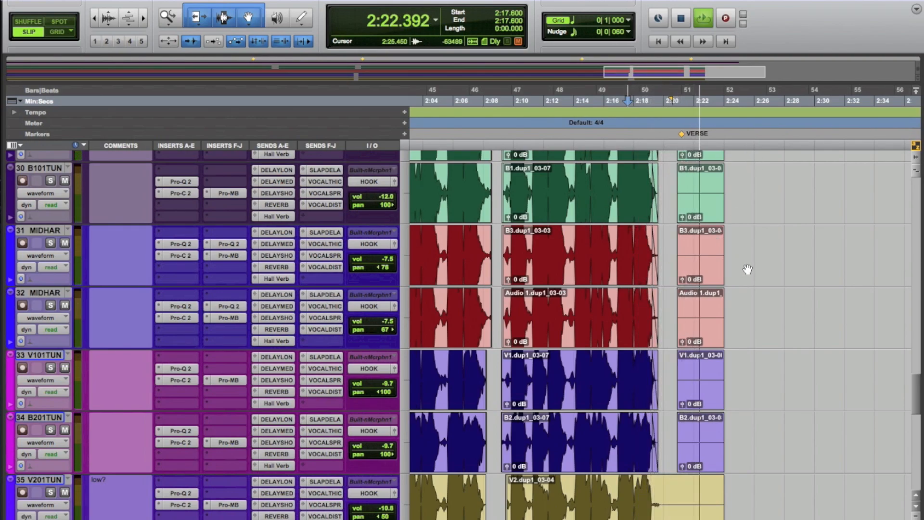
key("space")
Step: Inspect the cuts and fades across tracks 29 to 38, selecting the empty gap near 2:08.30 to 2:09.05 on tracks 37 and 38
key("ctrl+bracketleft")
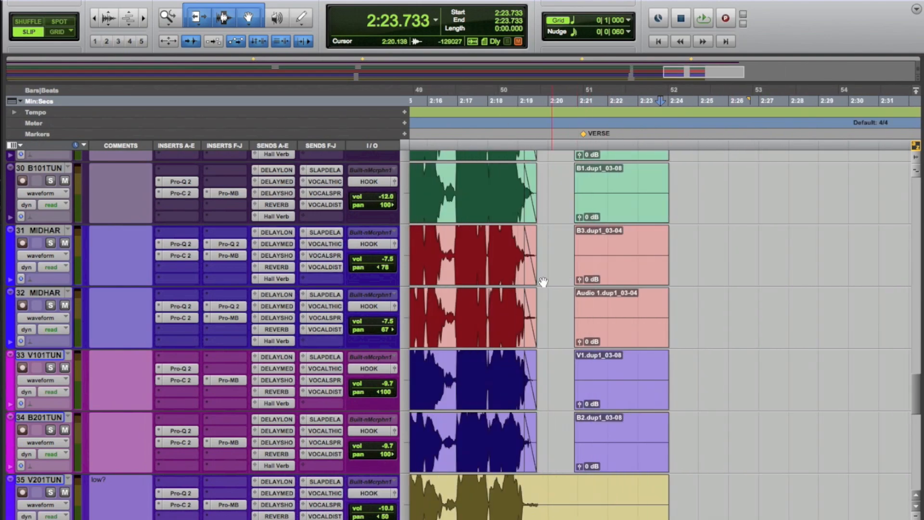
scroll(569, 272, "up", 2)
scroll(572, 216, "up", 3)
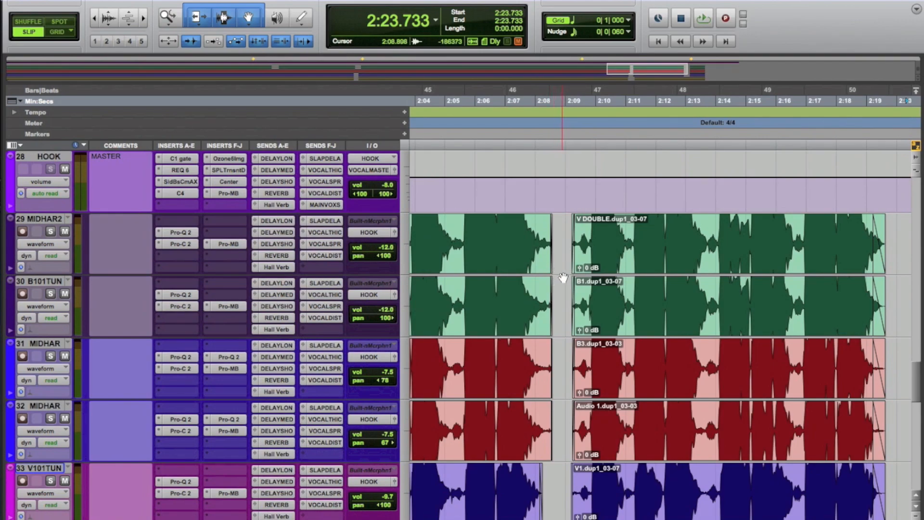
scroll(593, 358, "down", 6)
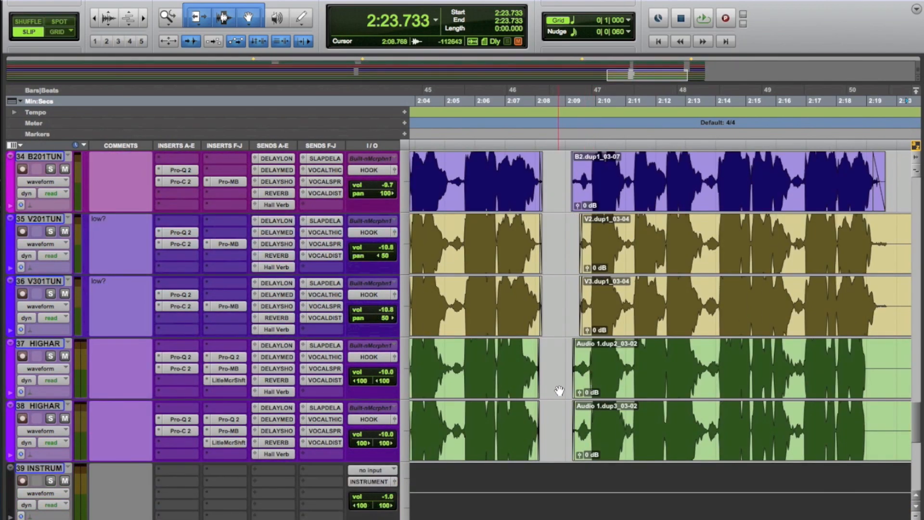
left_click_drag(546, 428, 568, 375)
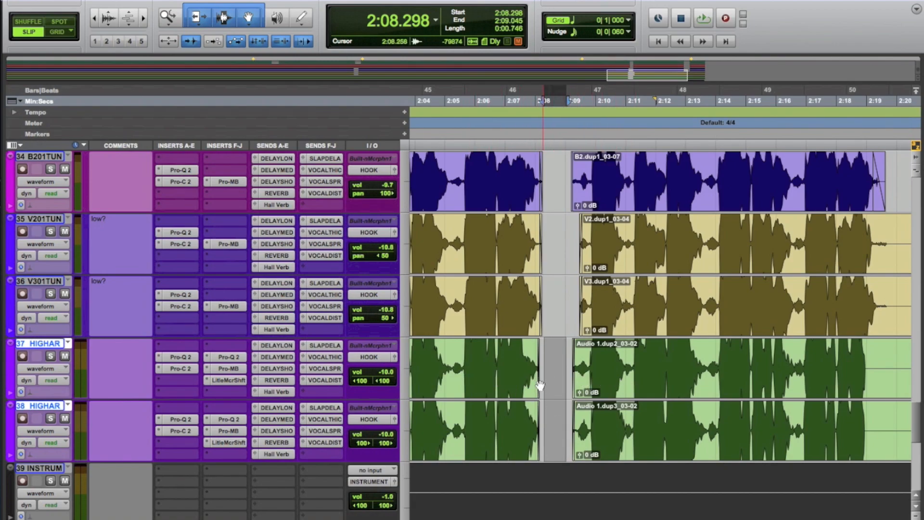
scroll(541, 380, "up", 2)
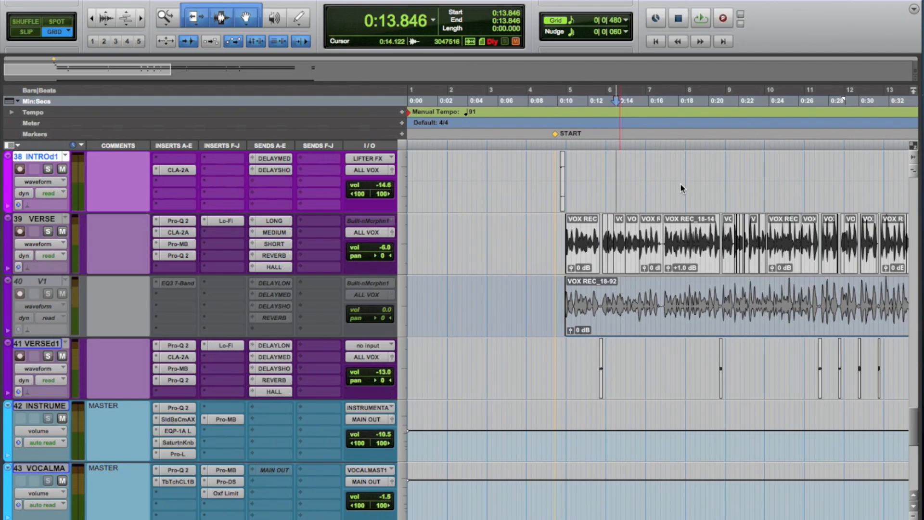
Step: Make the inactive V1 track below the VERSE track active
left_click(544, 234)
key("super+bracketright")
key("super+bracketright")
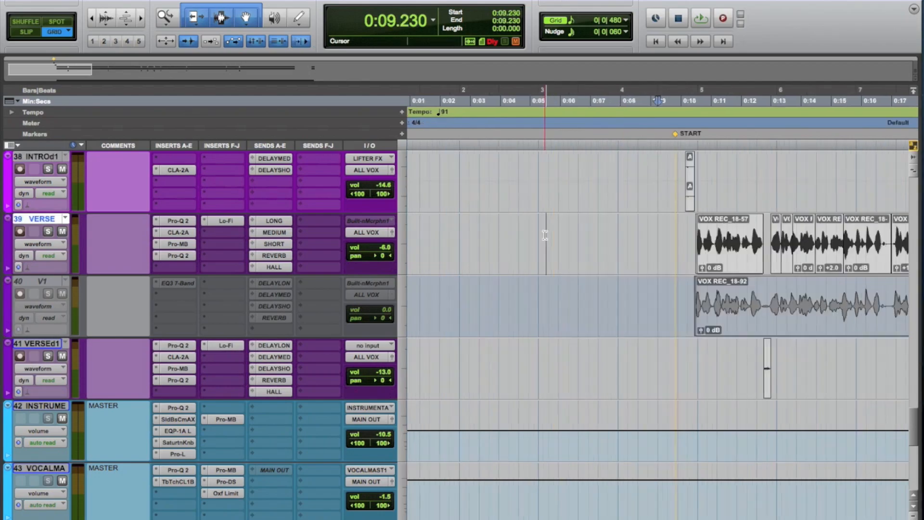
scroll(544, 239, "right", 3)
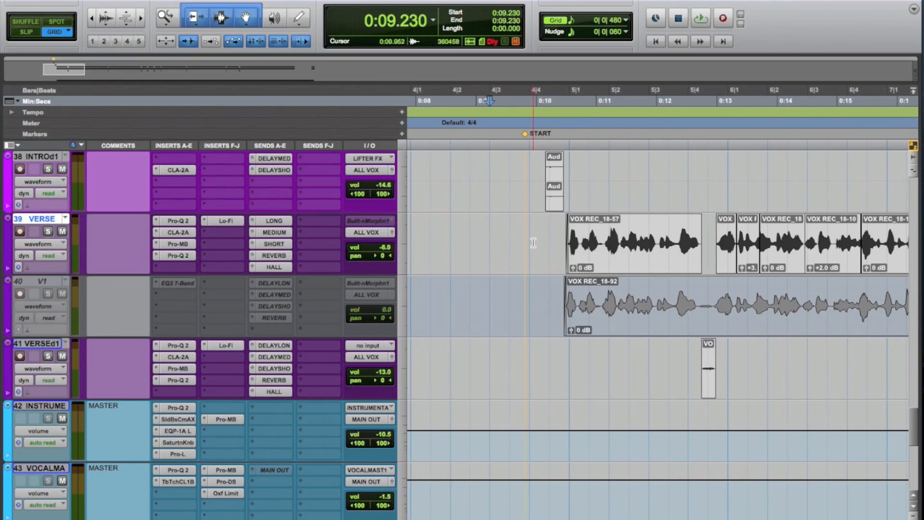
key("super+bracketleft")
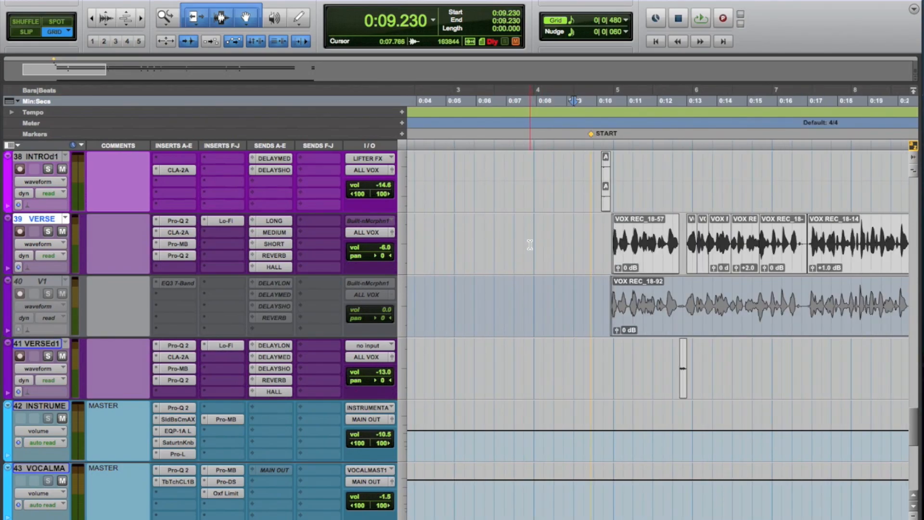
key("super+bracketright")
key("super+bracketright")
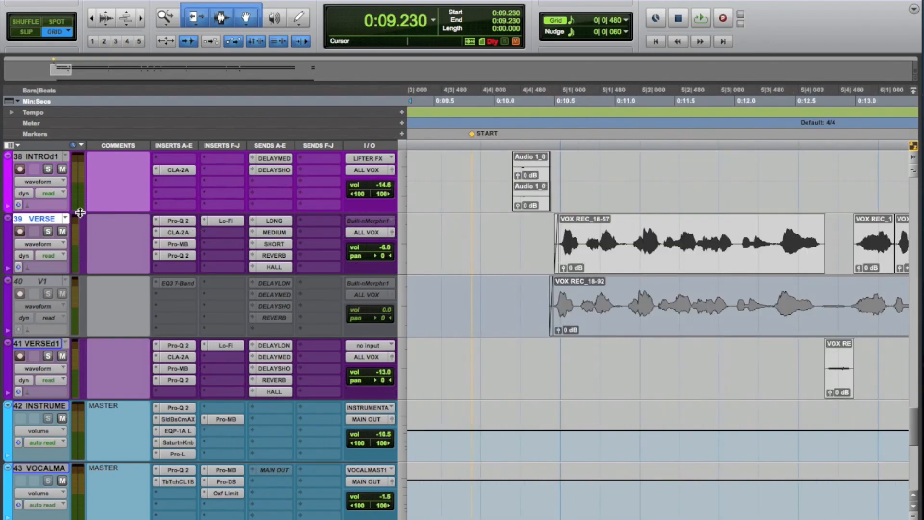
scroll(529, 253, "right", 3)
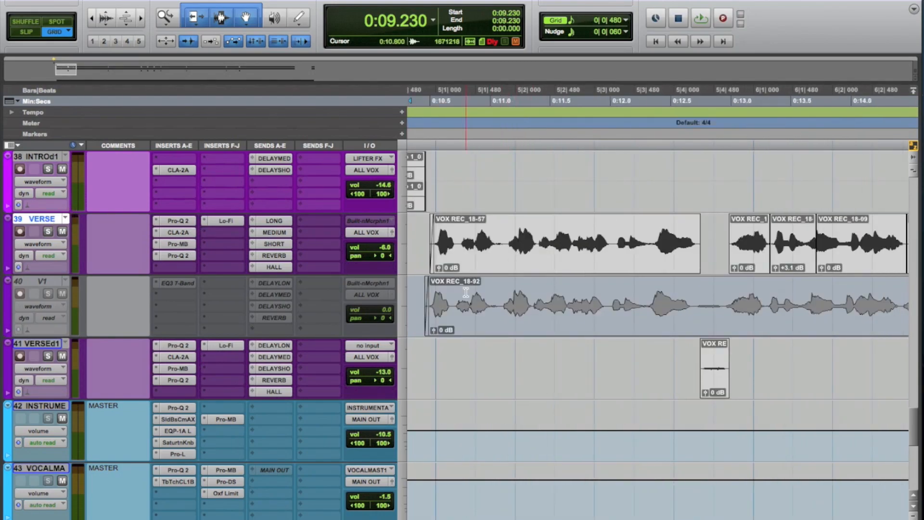
right_click(42, 282)
left_click(62, 293)
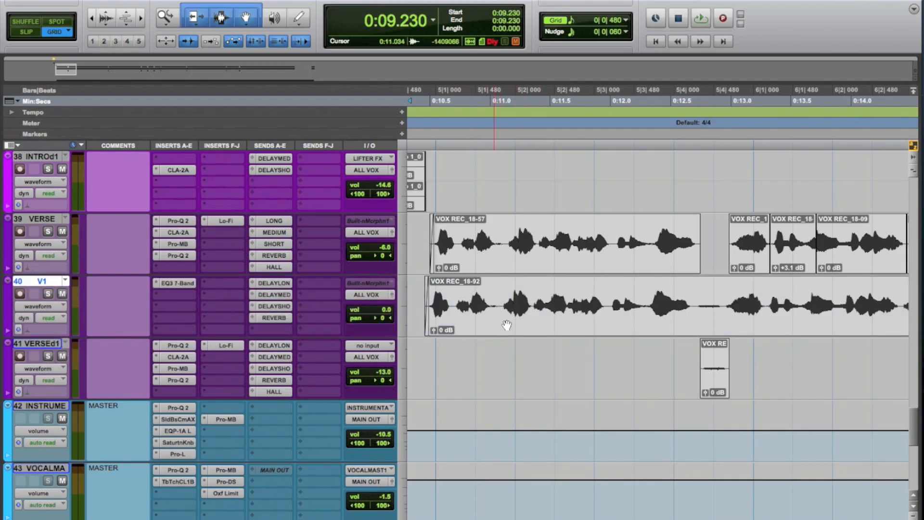
Step: Set the edit mode to Slip for working on the VERSE and V1 phrases around 0:12
key("super+bracketright")
key("super+bracketright")
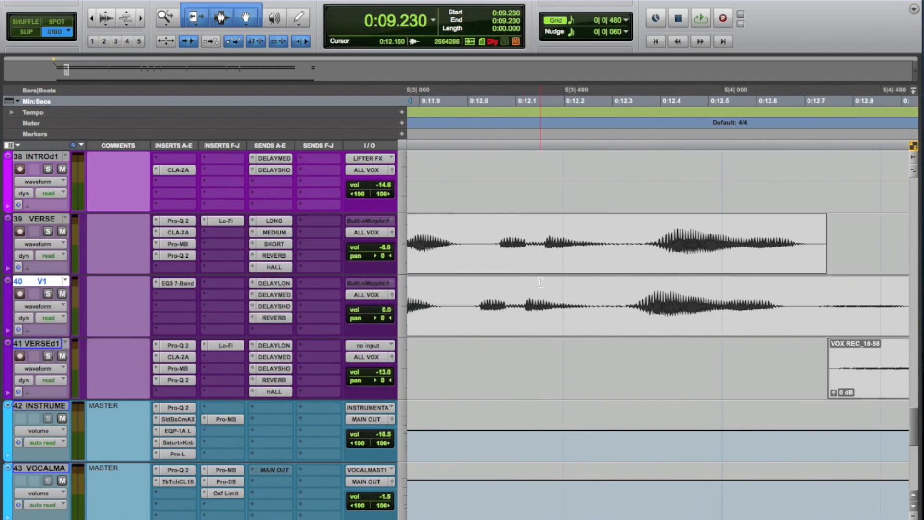
left_click(540, 323)
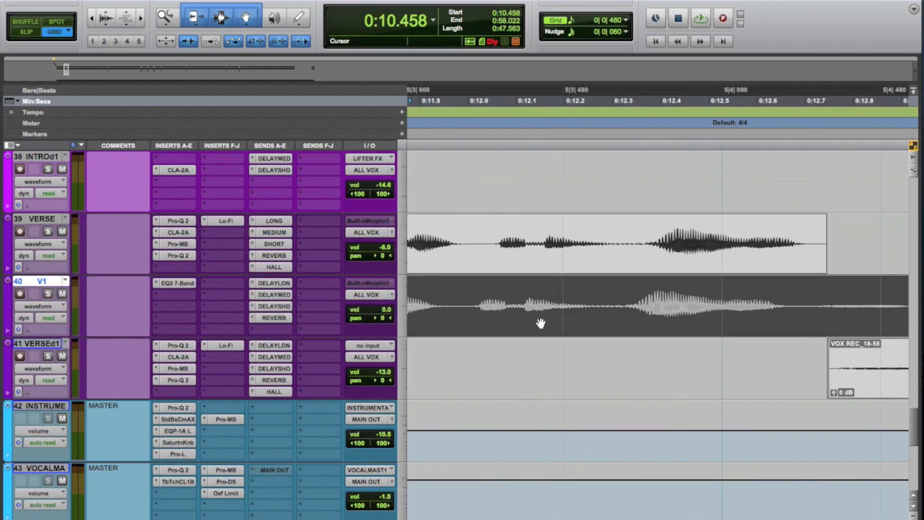
left_click(667, 244)
key("F2")
Step: Compare where the same phrase begins on the VERSE and V1 tracks, marking about 0:12.37 and 0:12.32
left_click(648, 239)
left_click(623, 292)
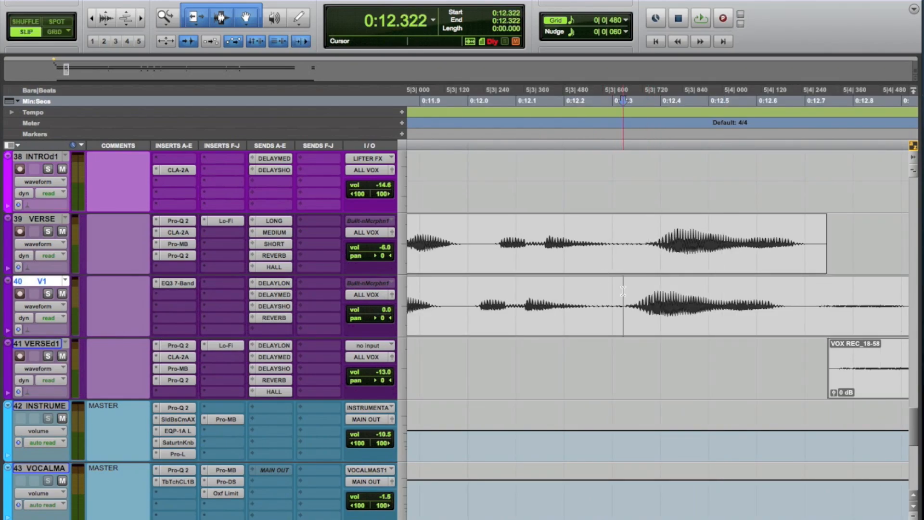
left_click(647, 235)
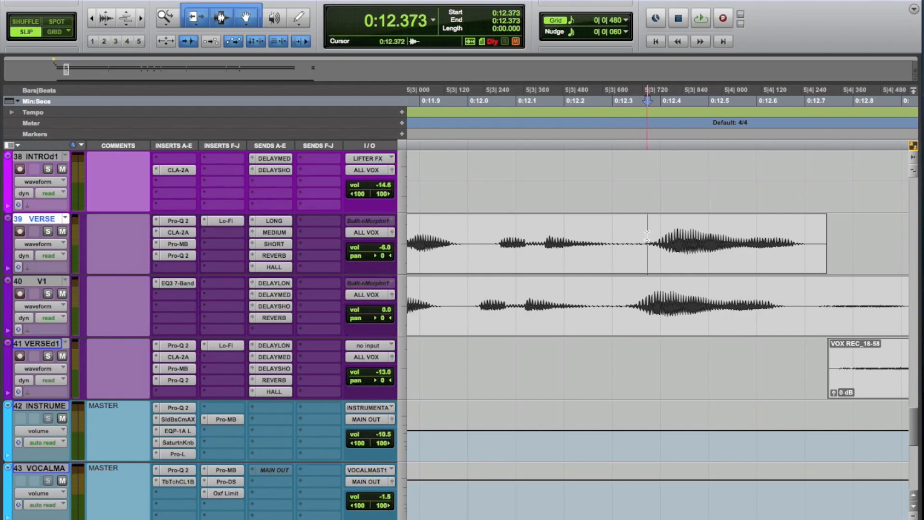
left_click(620, 294)
key("r")
key("r")
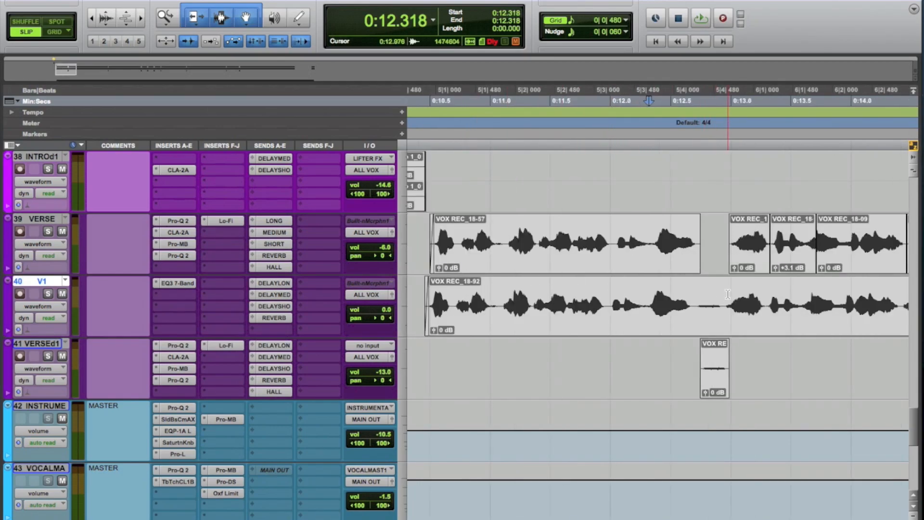
Step: Compare the phrase timing of the VERSE and V1 tracks around 0:13 and 0:20
key("t")
key("t")
left_click(657, 296)
key("r")
key("r")
key("r")
key("r")
key("r")
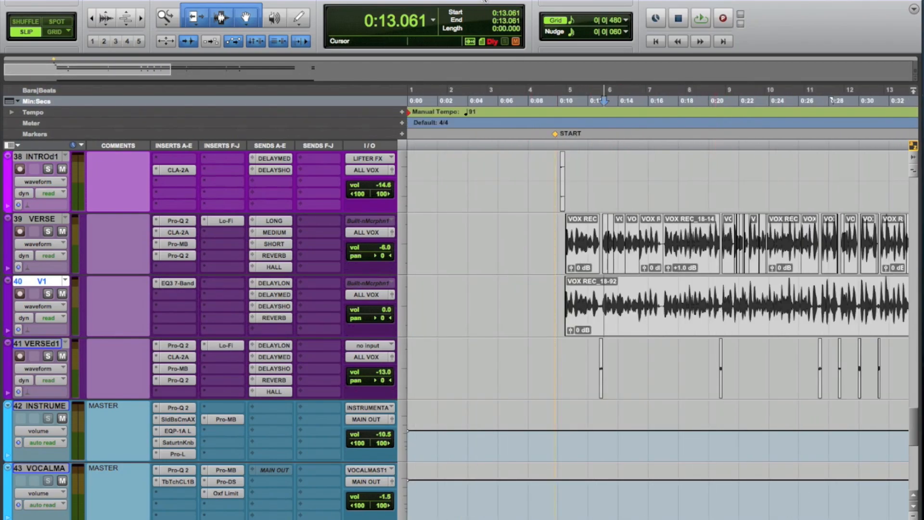
left_click(719, 316)
key("t")
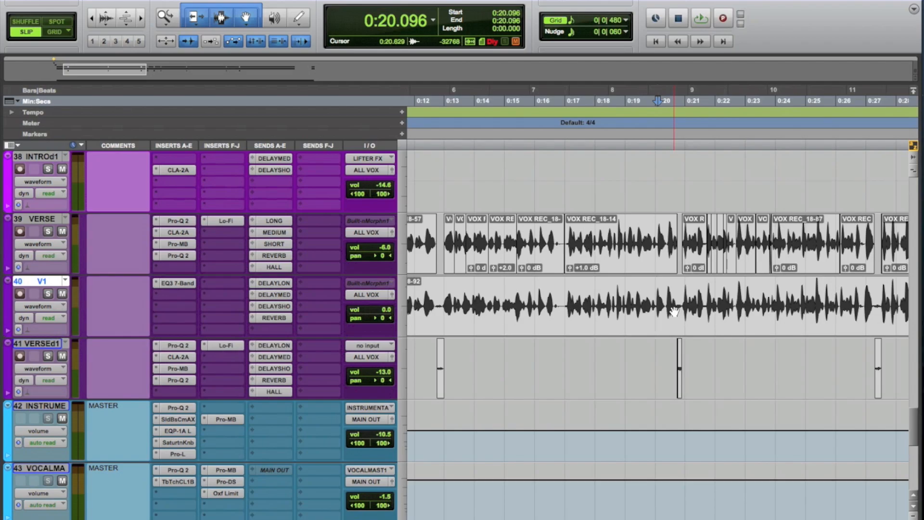
key("r")
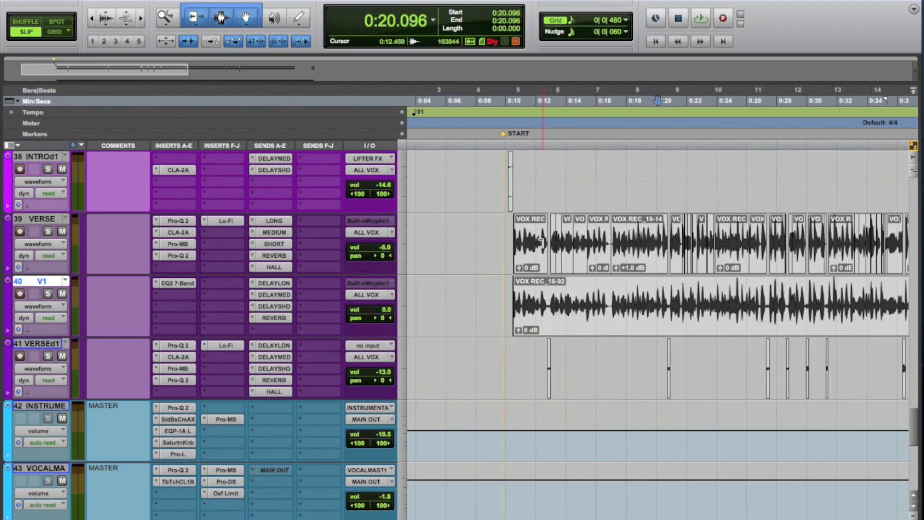
Step: Select the whole V1 clip and nudge it slightly earlier so it starts at 0:10.458
left_click(504, 236)
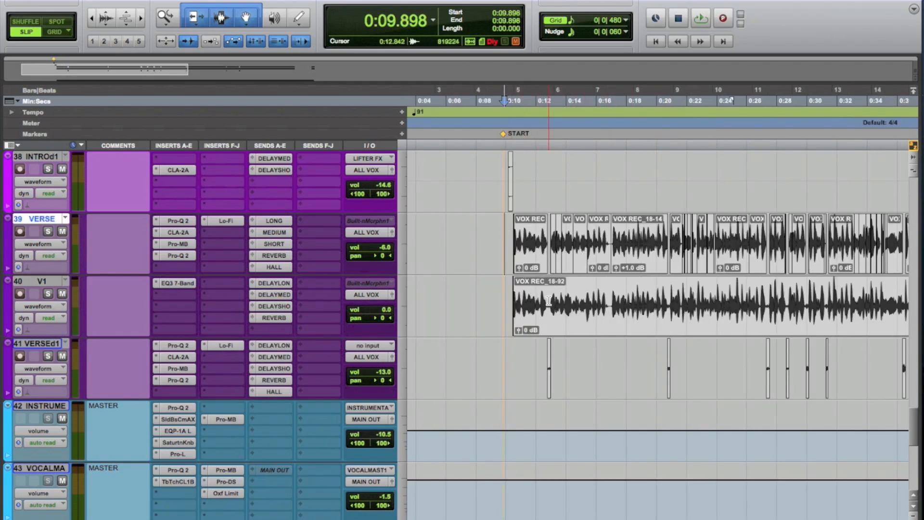
left_click(553, 317)
key("r")
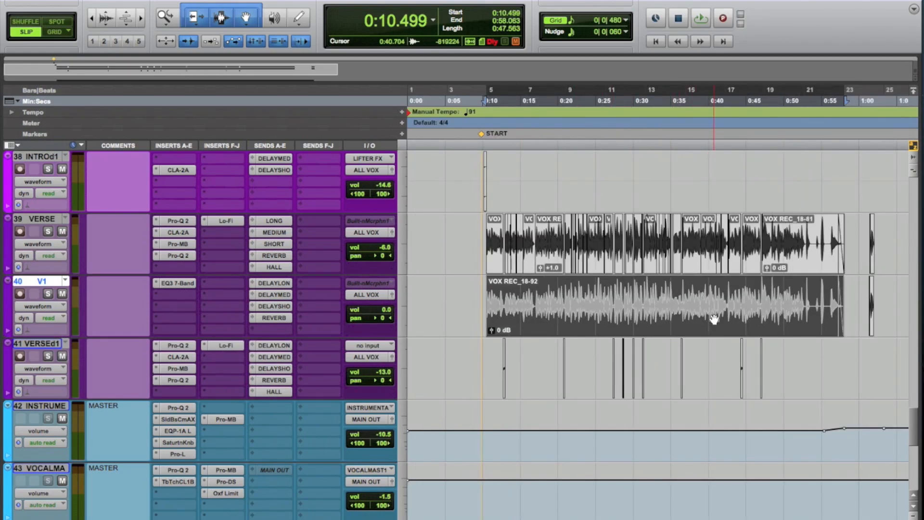
key("comma")
key("t")
key("t")
key("t")
key("t")
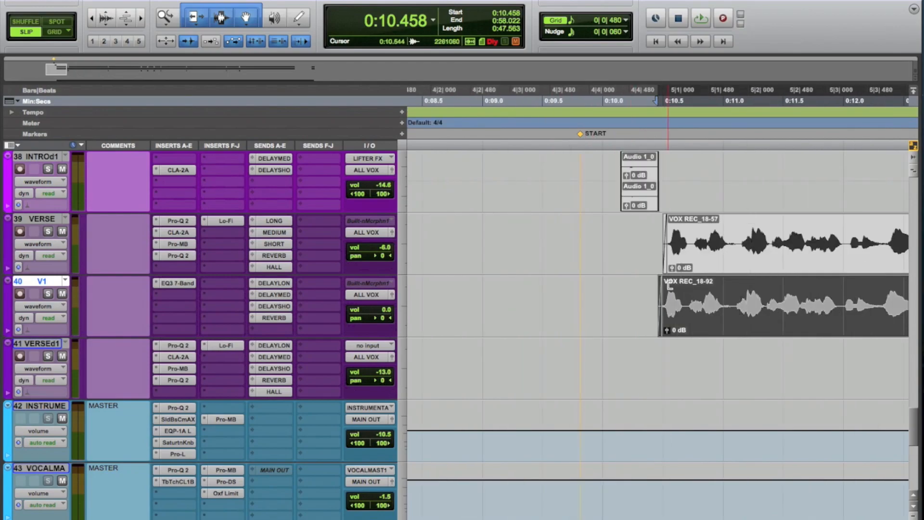
scroll(645, 309, "right", 3)
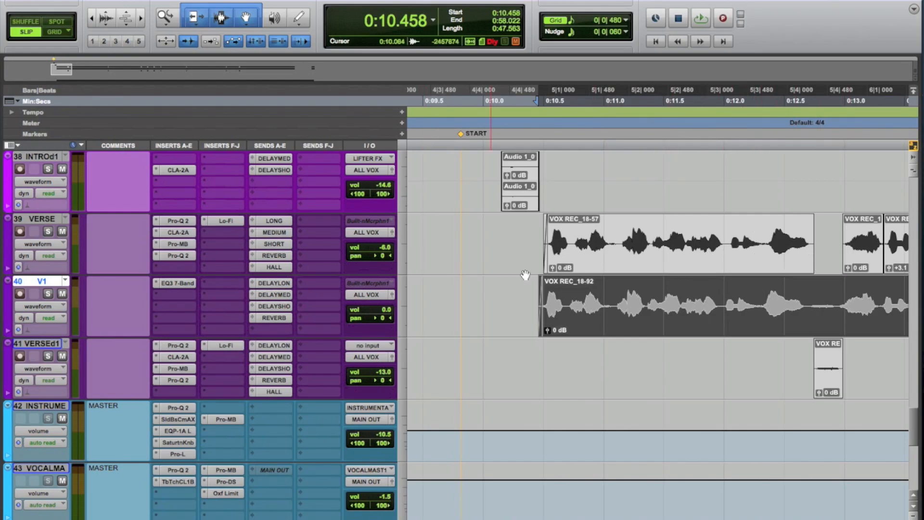
Step: Mute the V1 track, play the VERSE vocal from 0:10.304, and clear the track selection
key("r")
key("r")
key("r")
key("r")
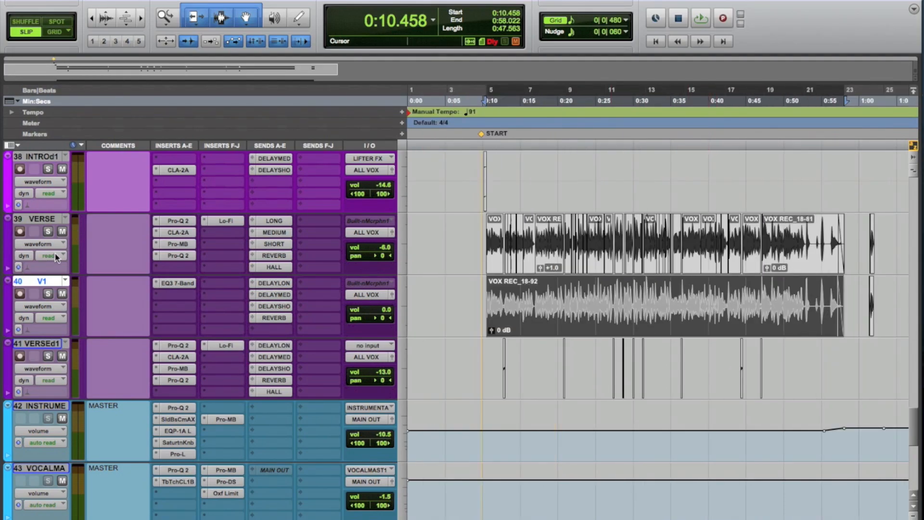
key("t")
key("t")
key("t")
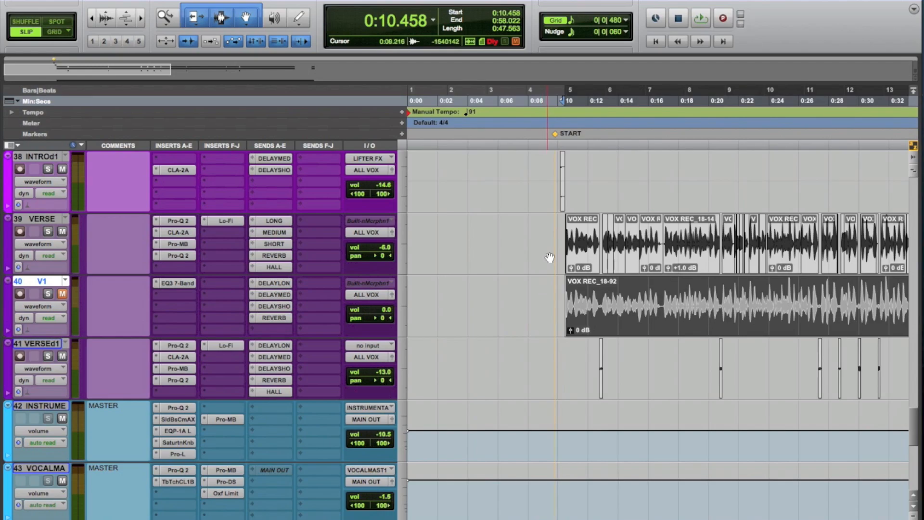
left_click(649, 168)
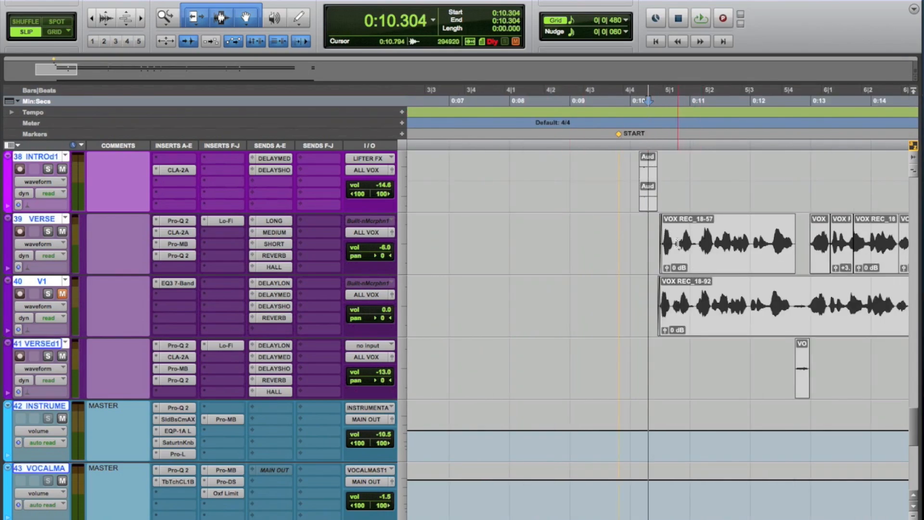
key("space")
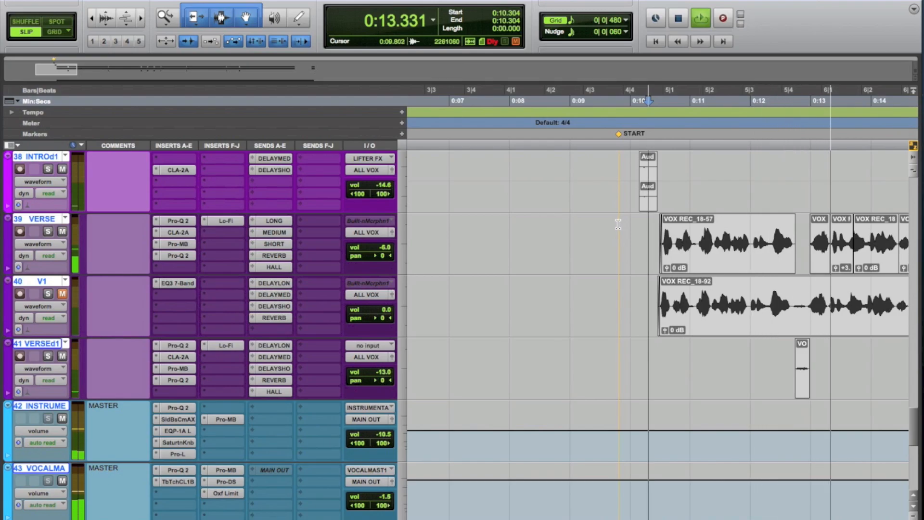
key("r")
key("r")
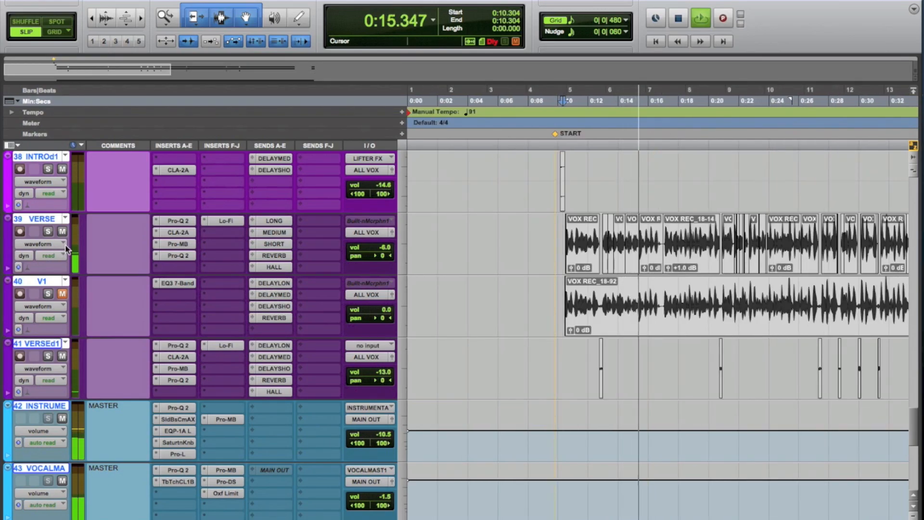
left_click(51, 220, "alt")
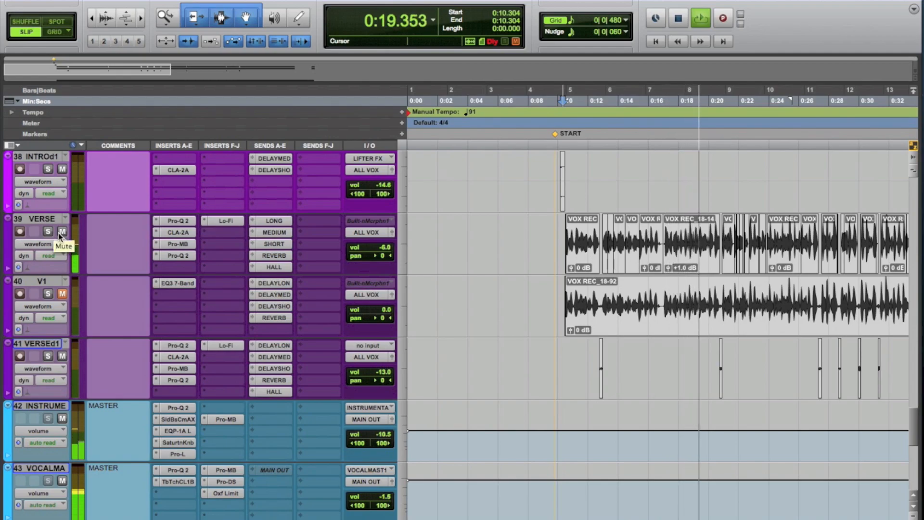
key("space")
Step: Mute VERSE, unmute V1, and play the V1 vocal from 0:09.877
left_click(62, 233)
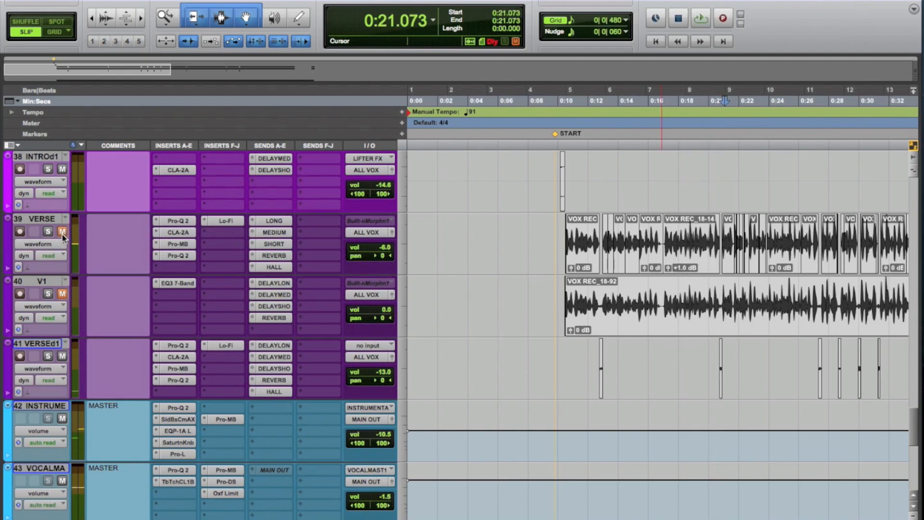
left_click(64, 294)
left_click(562, 296)
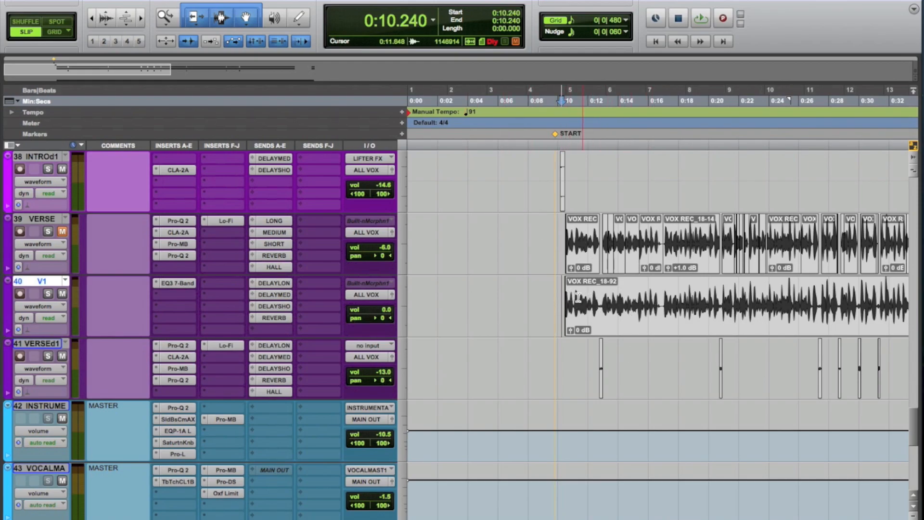
key("super+bracketright")
left_click(646, 290)
key("space")
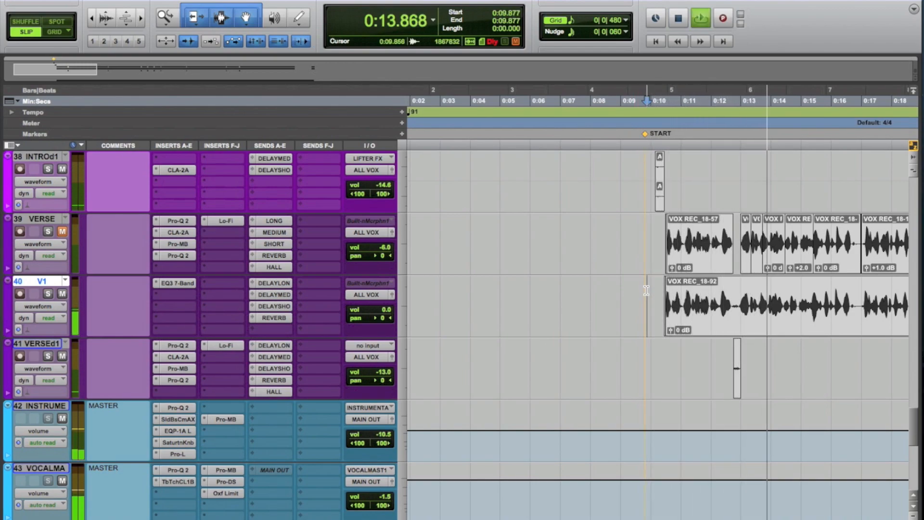
key("t")
key("r")
key("r")
key("r")
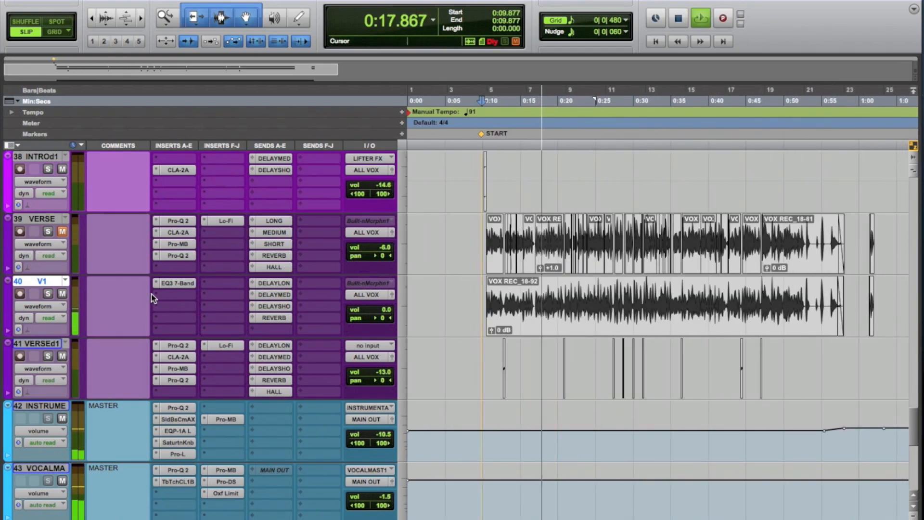
key("space")
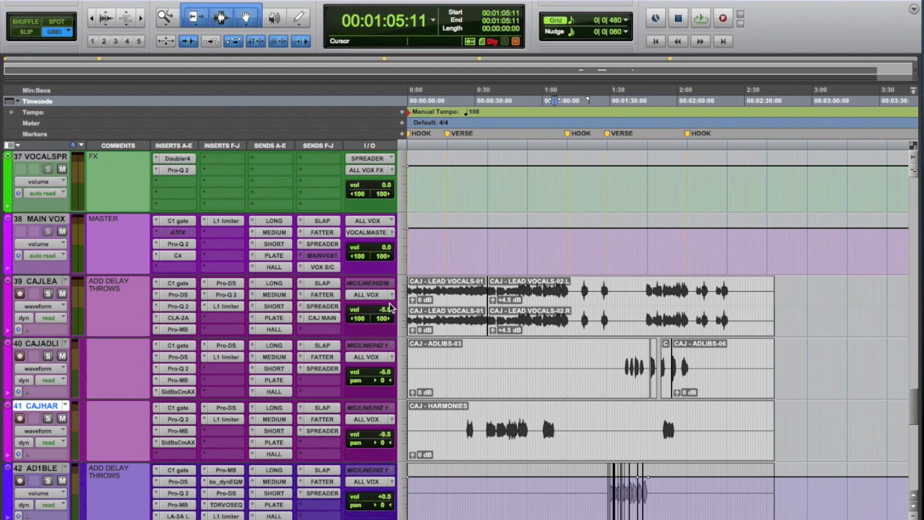
Step: Select the second lead vocal clip on track 39 and look over the vocal tracks from 39 to 46
left_click(521, 324)
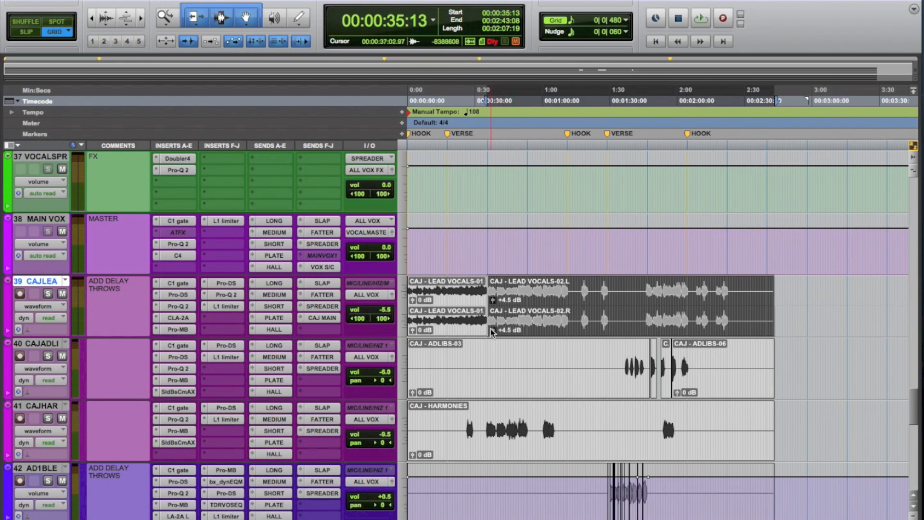
scroll(501, 337, "down", 3)
scroll(499, 358, "down", 3)
scroll(515, 299, "up", 6)
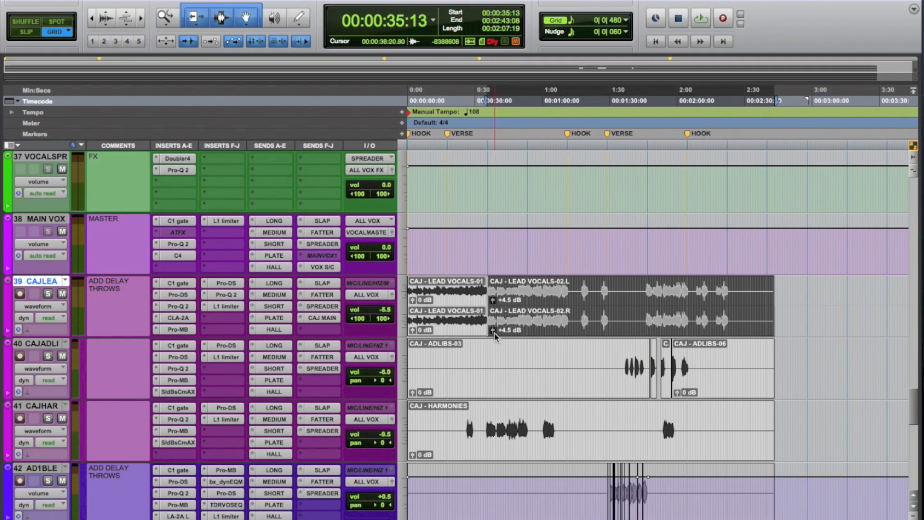
scroll(498, 374, "down", 3)
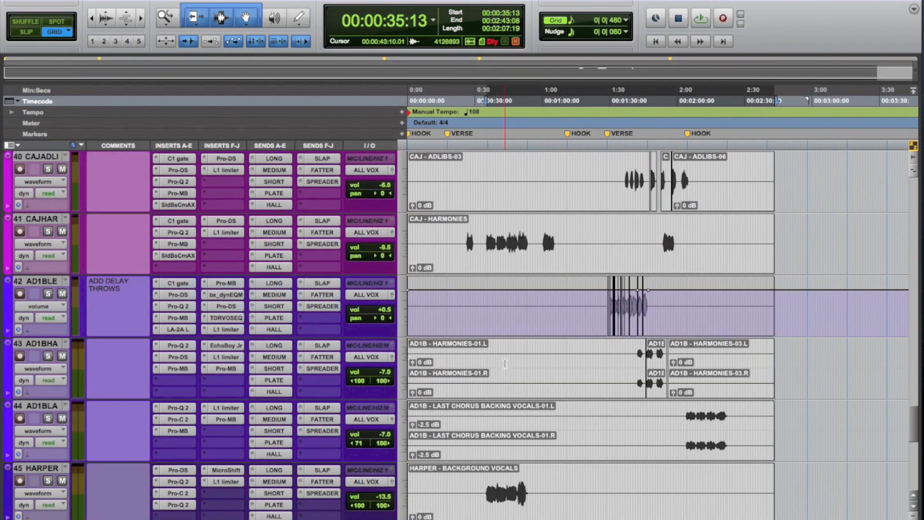
scroll(511, 447, "down", 1)
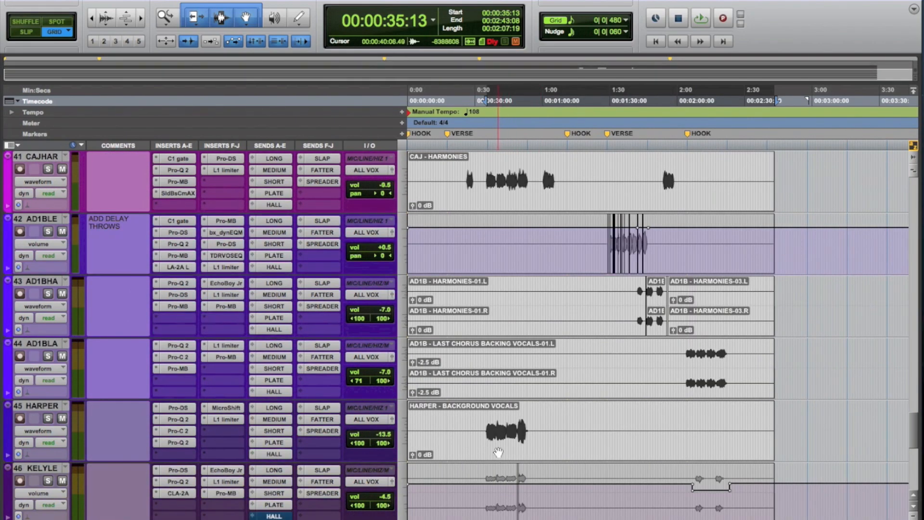
scroll(516, 217, "up", 3)
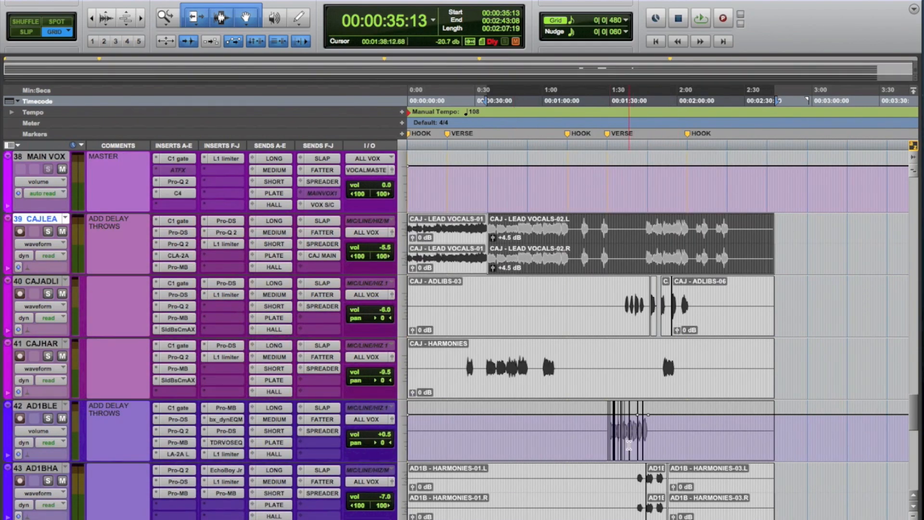
scroll(663, 433, "down", 2)
scroll(666, 428, "up", 3)
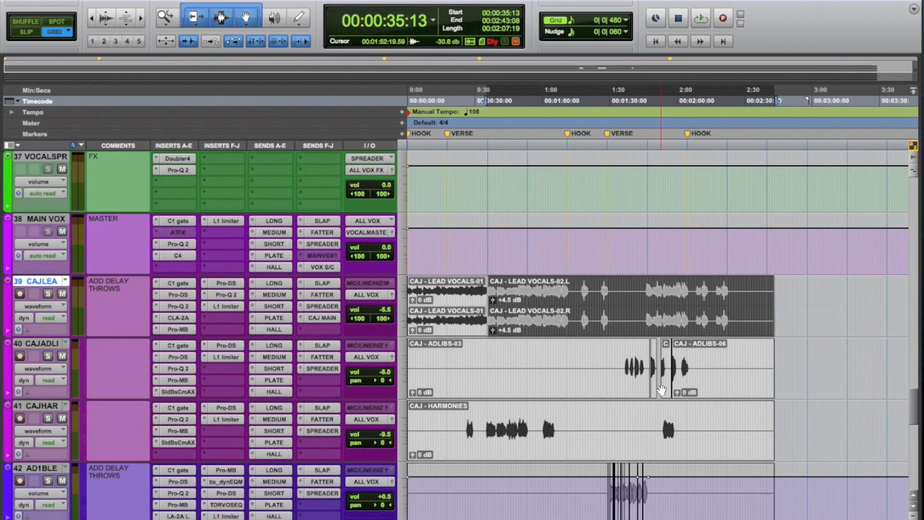
Step: Play the song from 00:00:26:02 across the split between the two CAJ lead vocal clips
left_click(466, 242)
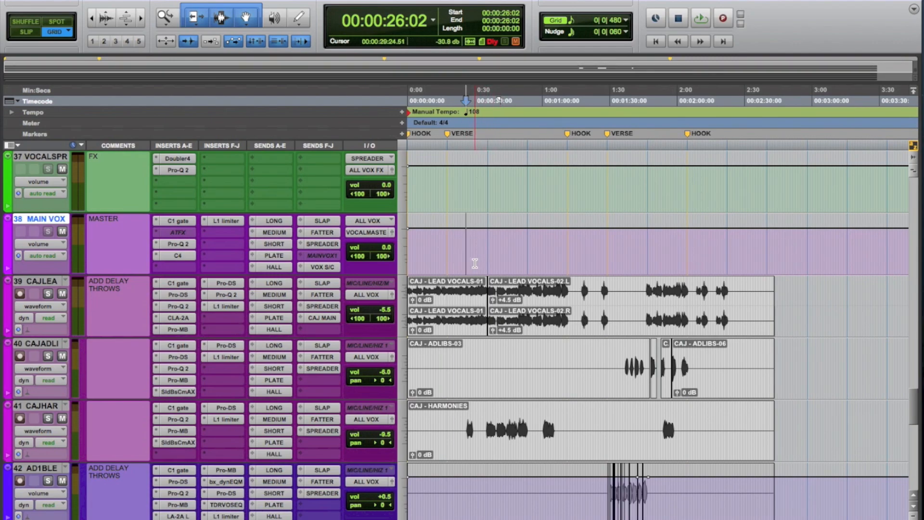
key("space")
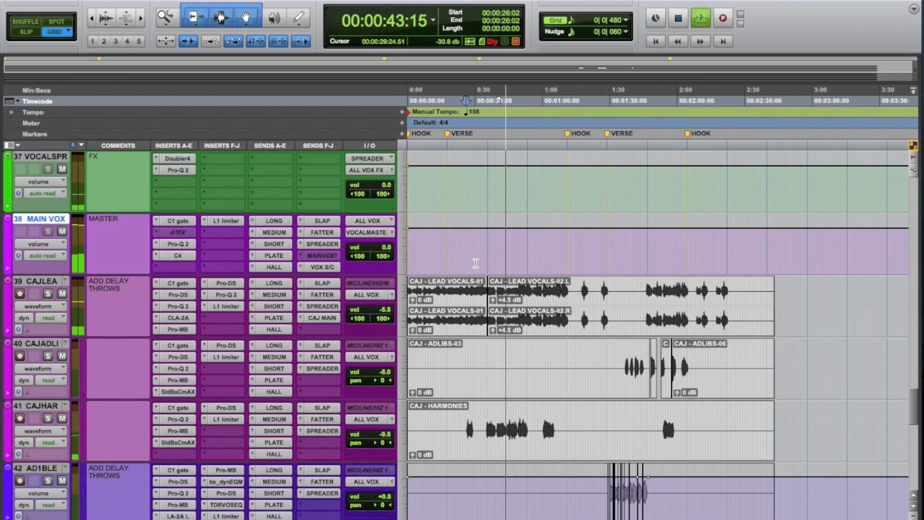
key("space")
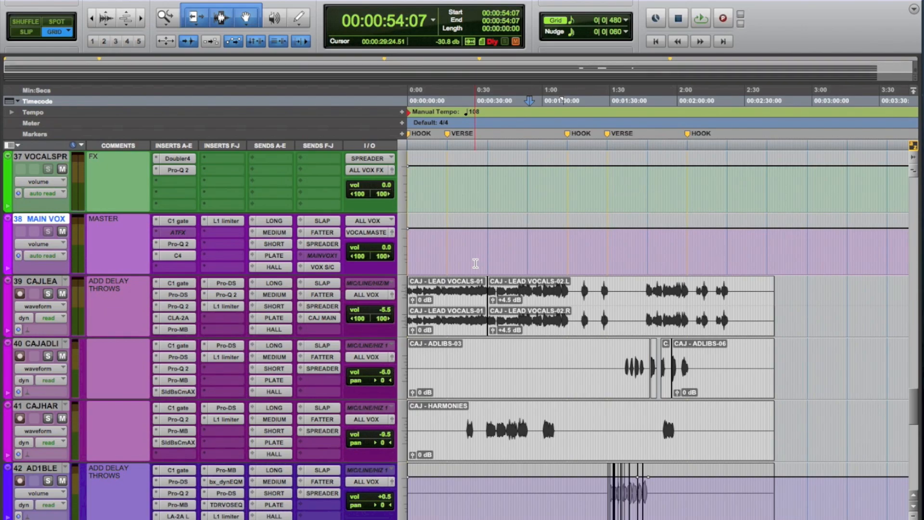
Step: Reset the second CAJ lead vocal clip's gain to 0 dB, try healing the split, and undo the healing
left_click(493, 331, "alt")
left_click(478, 234)
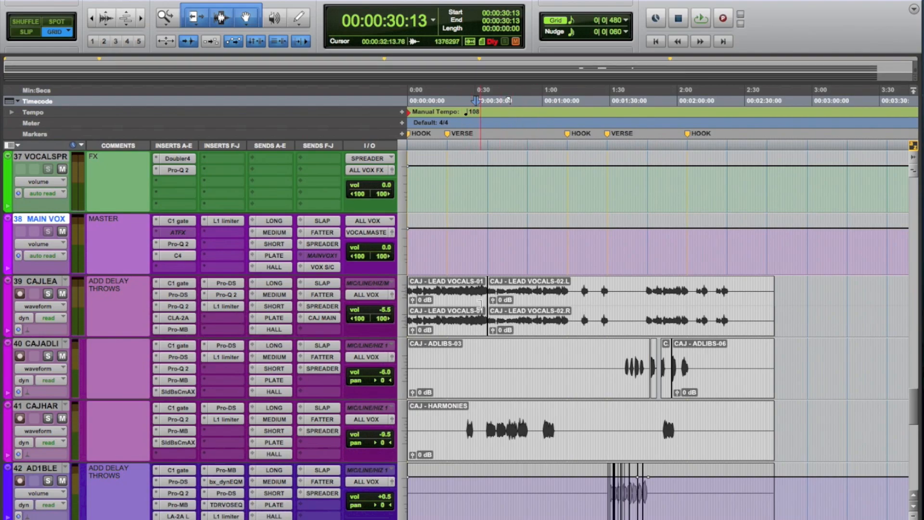
left_click_drag(480, 304, 868, 304)
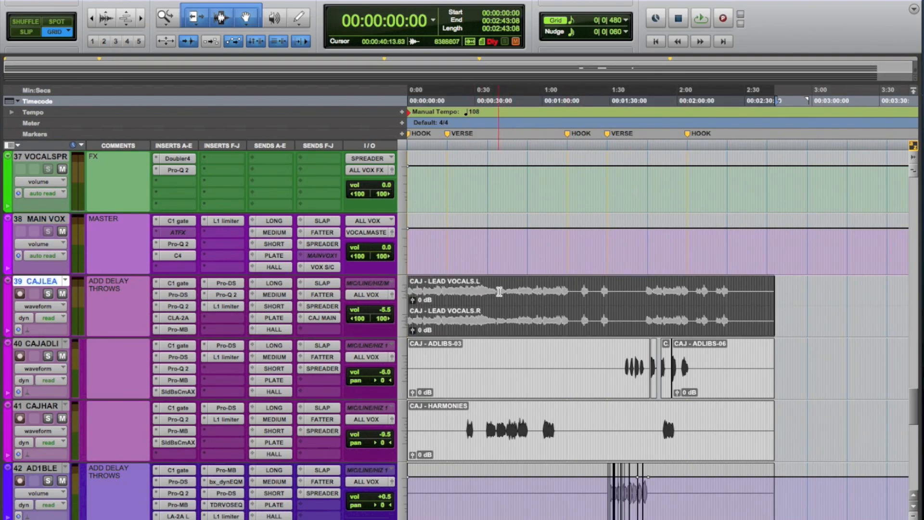
key("ctrl+z")
Step: Play across the lead vocal split from 00:00:27:12, and restore the second clip's gain to +4.5 dB
left_click(469, 248)
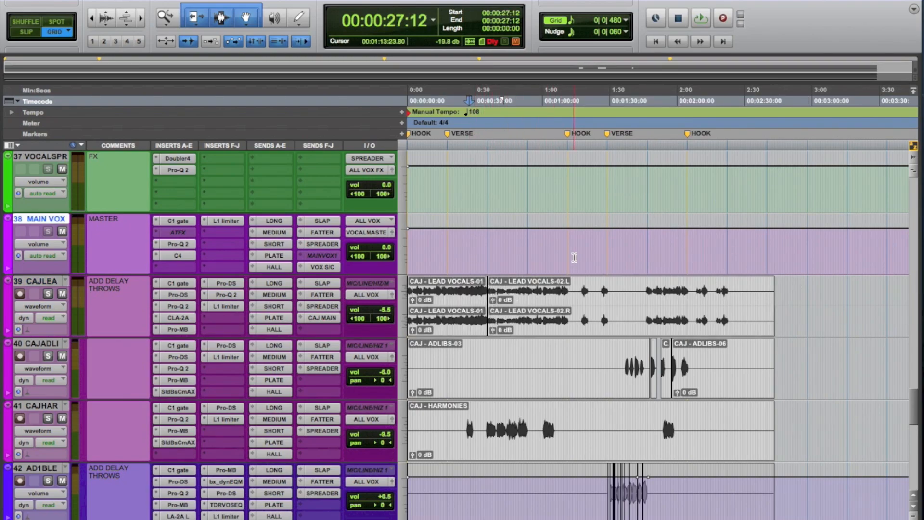
key("space")
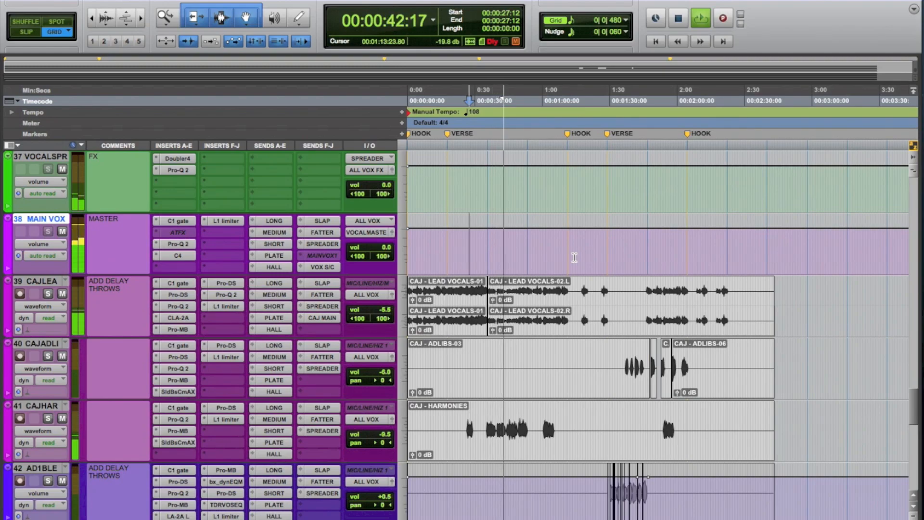
key("space")
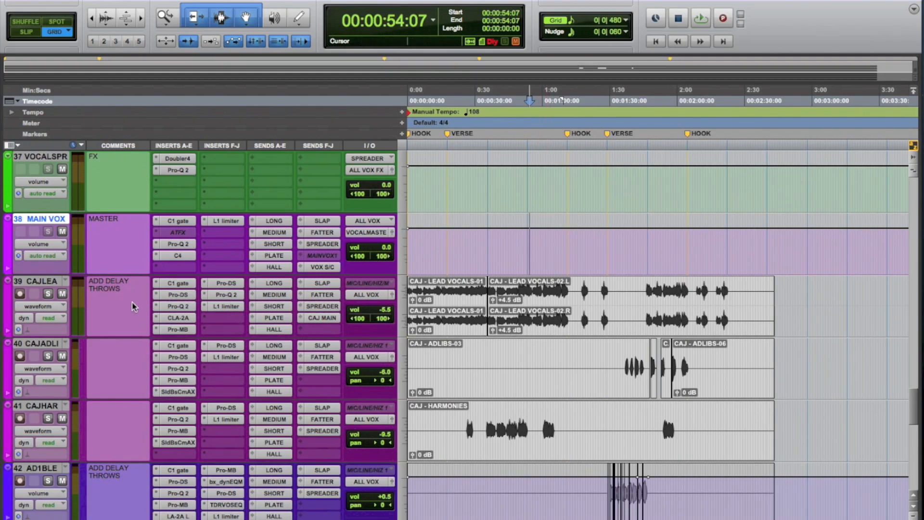
Step: Switch the display of track 42, the AD1B lead vocals, to waveform
scroll(55, 469, "down", 2)
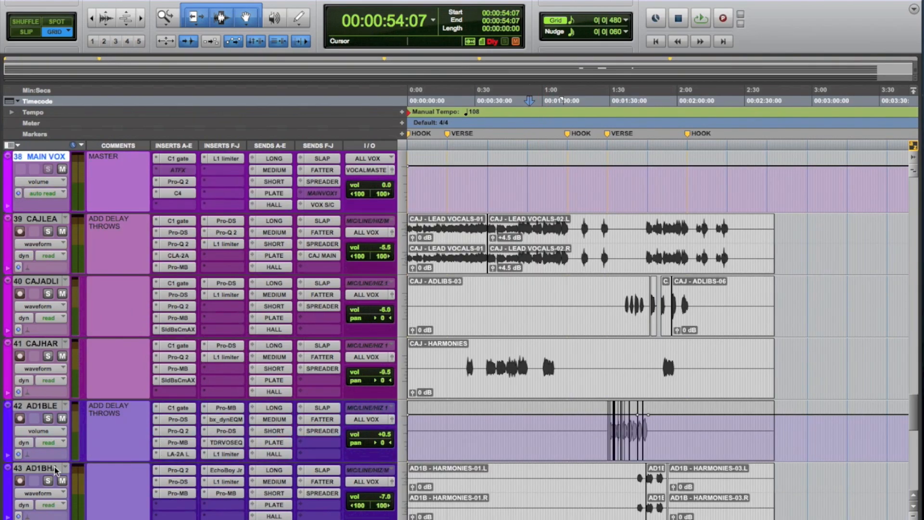
left_click(53, 433)
left_click(56, 420)
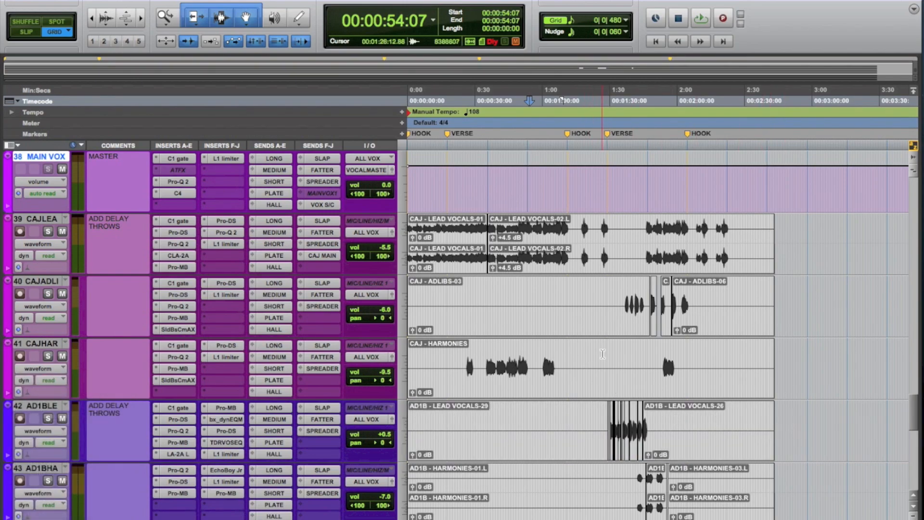
Step: Mark 00:01:30:06 on track 41 and examine the AD1B lead vocal cuts just after the second VERSE marker
left_click(612, 354)
key("super+bracketright")
key("super+bracketright")
key("super+bracketright")
key("super+bracketright")
key("super+bracketright")
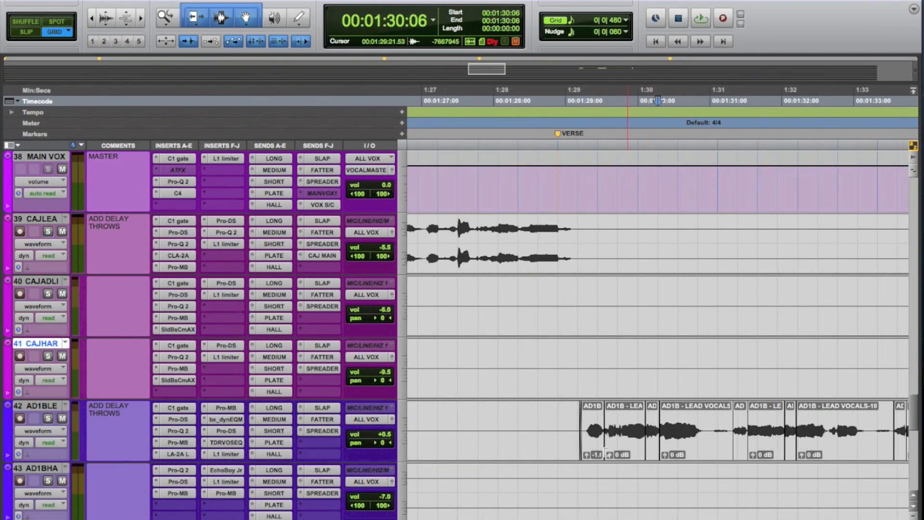
Step: Select the first short AD1B lead vocal clips from 00:01:29:05 to 00:01:30:02 individually and examine their clip gain
key("super+bracketright")
key("super+bracketright")
key("super+bracketleft")
scroll(494, 451, "right", 1)
left_click(516, 455)
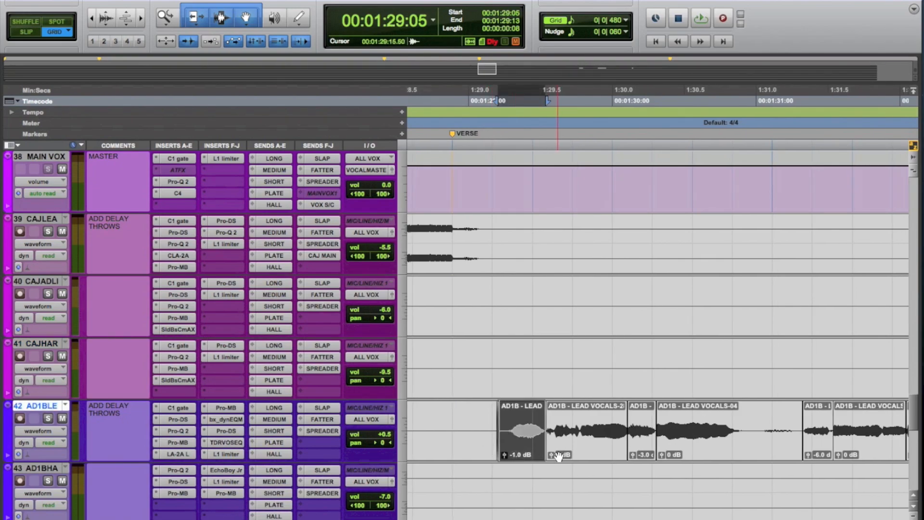
left_click(589, 451)
left_click(524, 443)
left_click(643, 460)
scroll(642, 460, "left", 2)
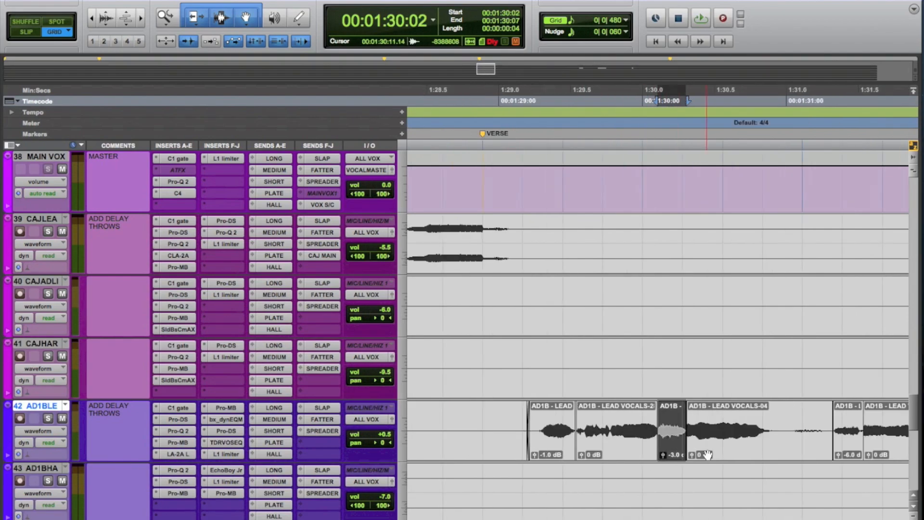
Step: Select the short AD1B lead vocal clips at 00:01:31:08 and 00:01:32:01 and compare their clip gain with the neighbouring clips
key("r")
left_click(755, 458)
key("t")
key("t")
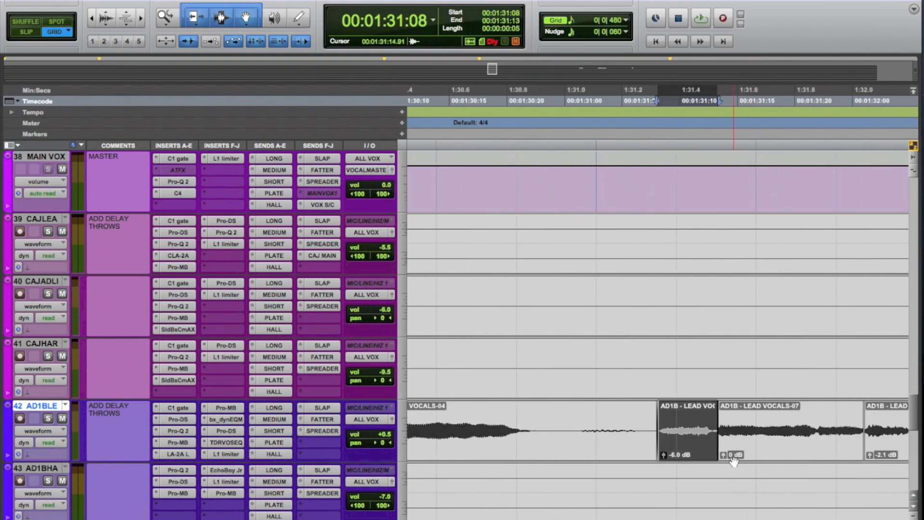
key("r")
key("r")
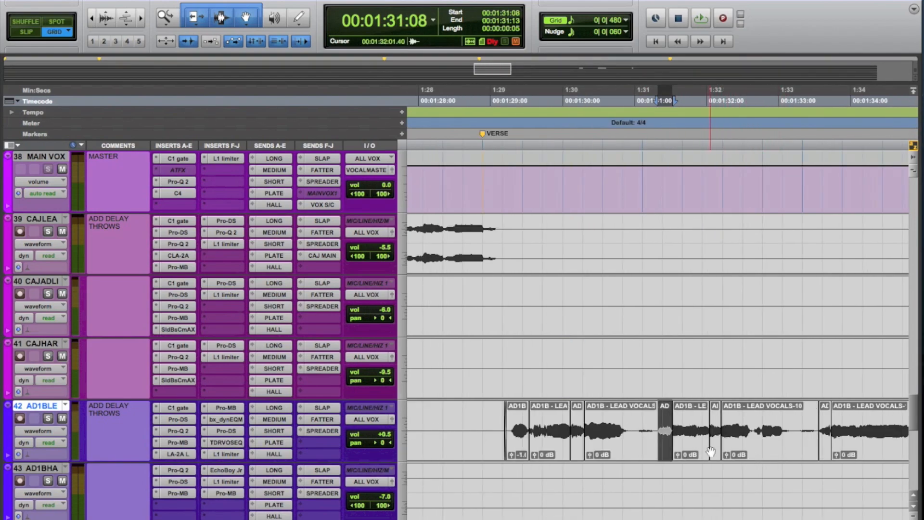
left_click(712, 452)
key("t")
key("t")
key("t")
key("r")
key("r")
key("r")
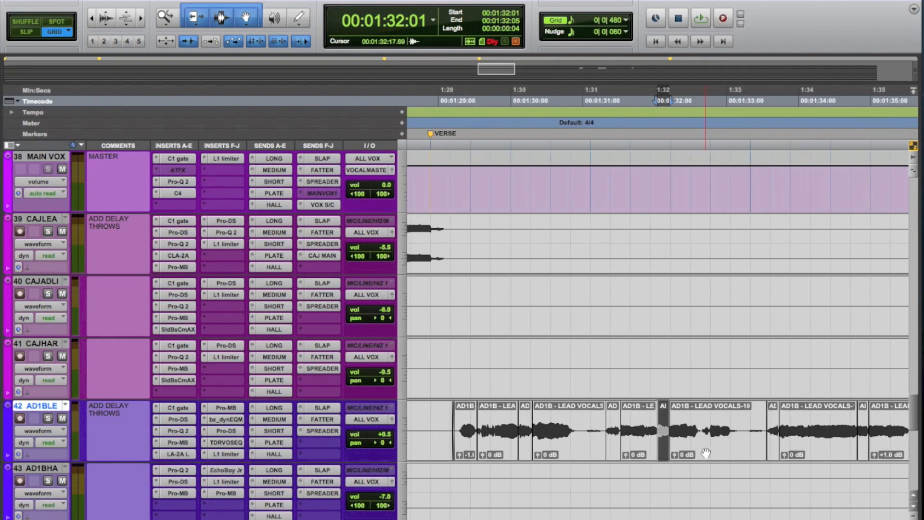
key("r")
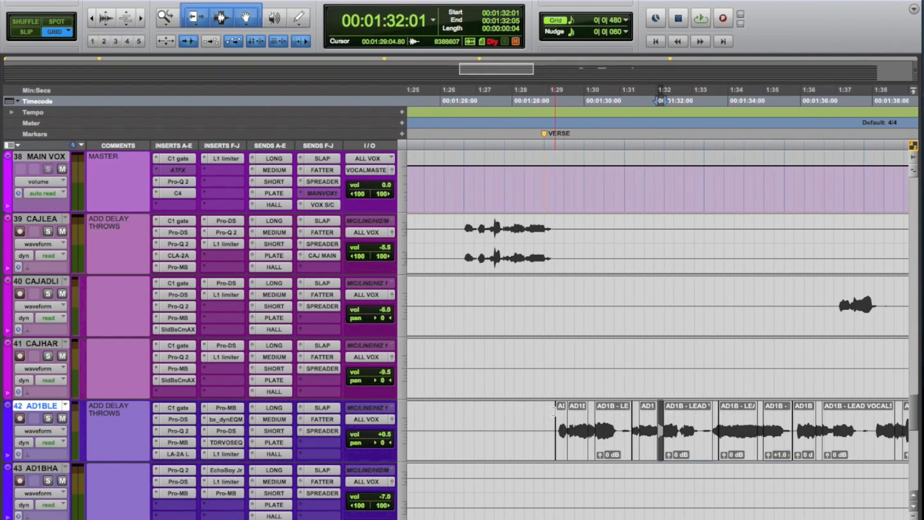
Step: Play the AD1B lead vocal verse from 00:01:28:15, just before the VERSE marker, and stop at about 00:01:38:05
left_click(556, 361)
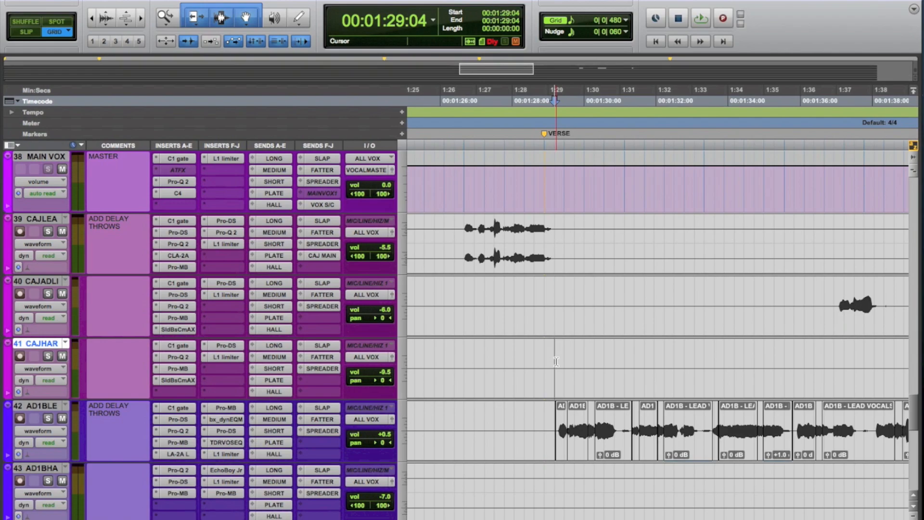
key("minus")
key("r")
key("r")
key("space")
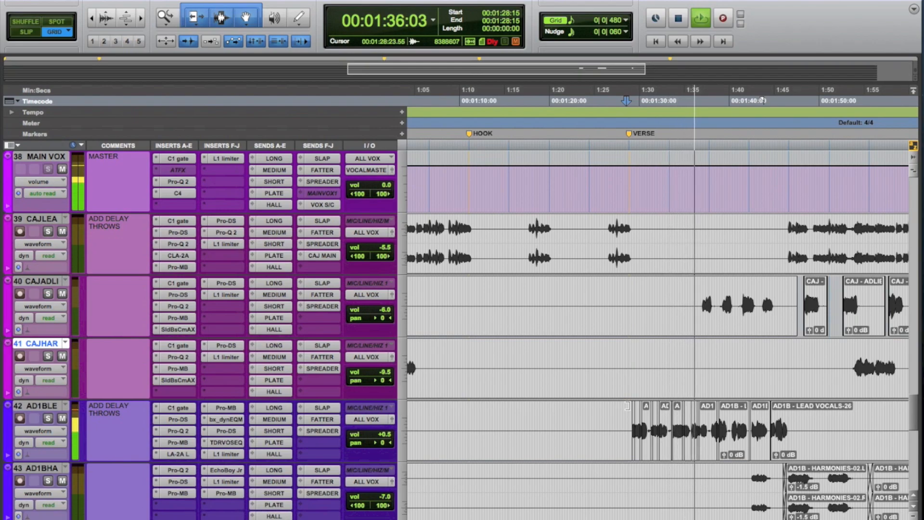
key("space")
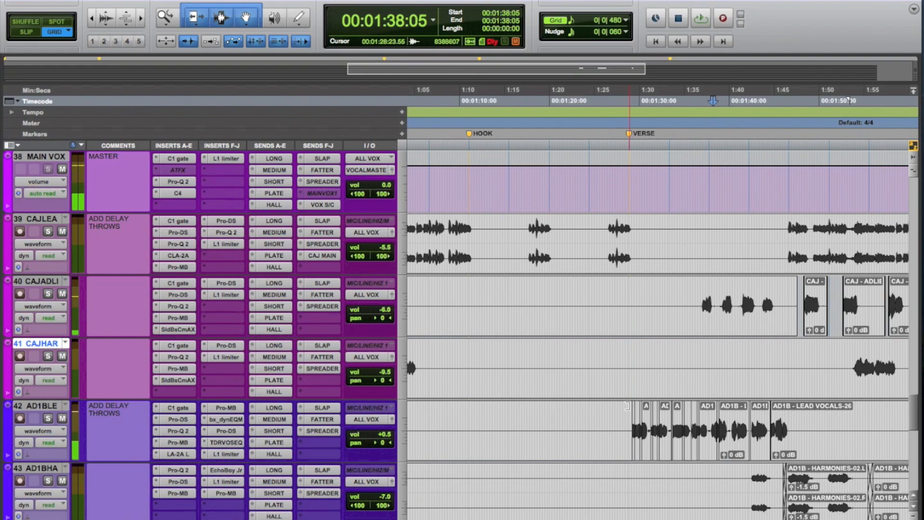